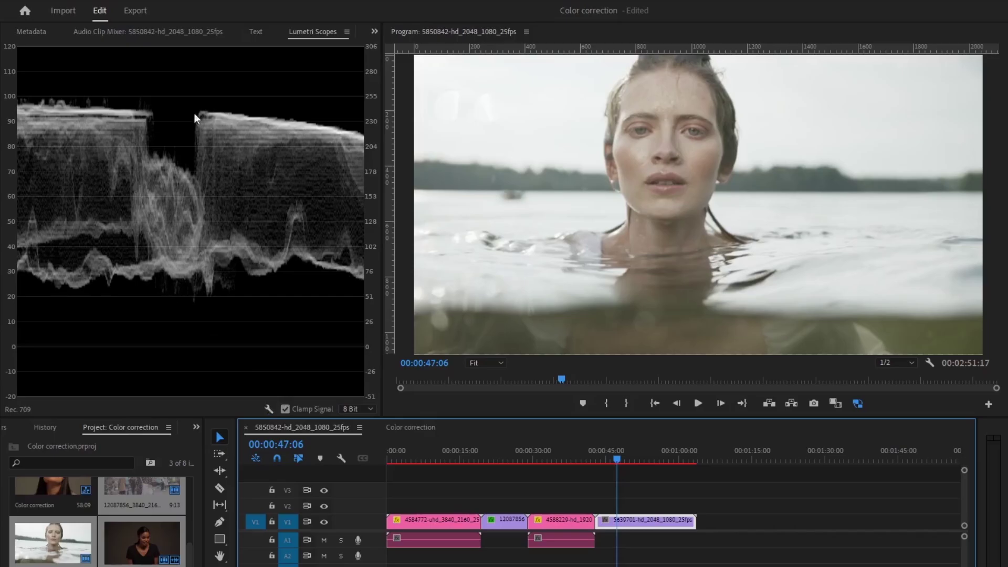
Set the waveform type of the Lumetri Scopes to Luma
left_click(269, 409)
left_click(269, 408)
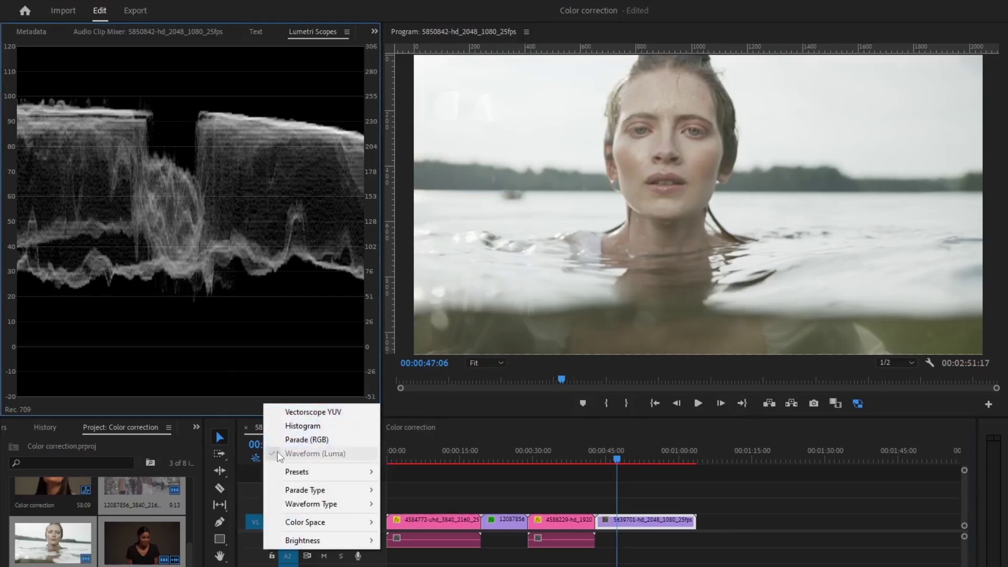
mouse_move(325, 505)
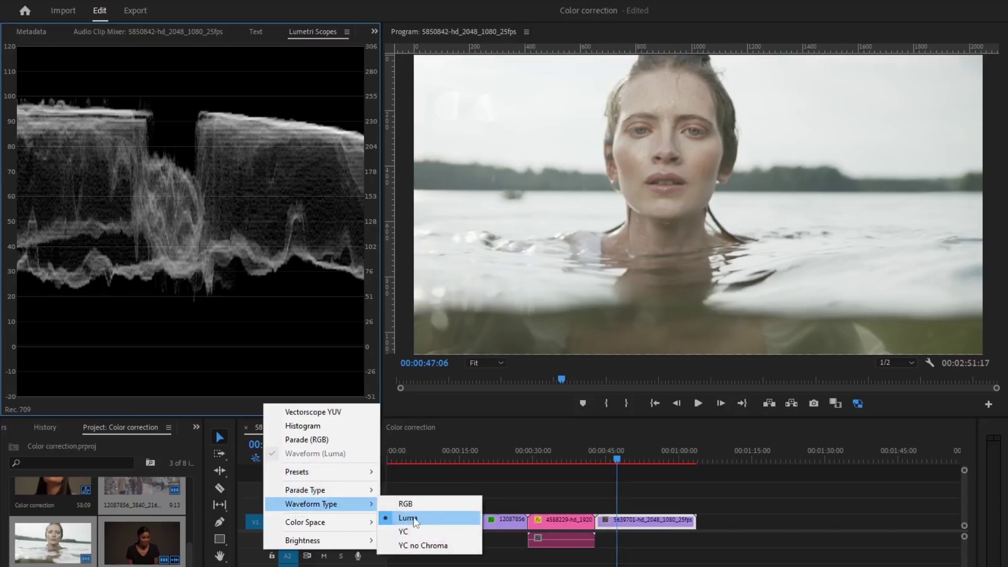
Brighten the first clip with Basic Correction, setting Exposure to 2.0 and Whites to 3.5
left_click_drag(519, 454, 405, 462)
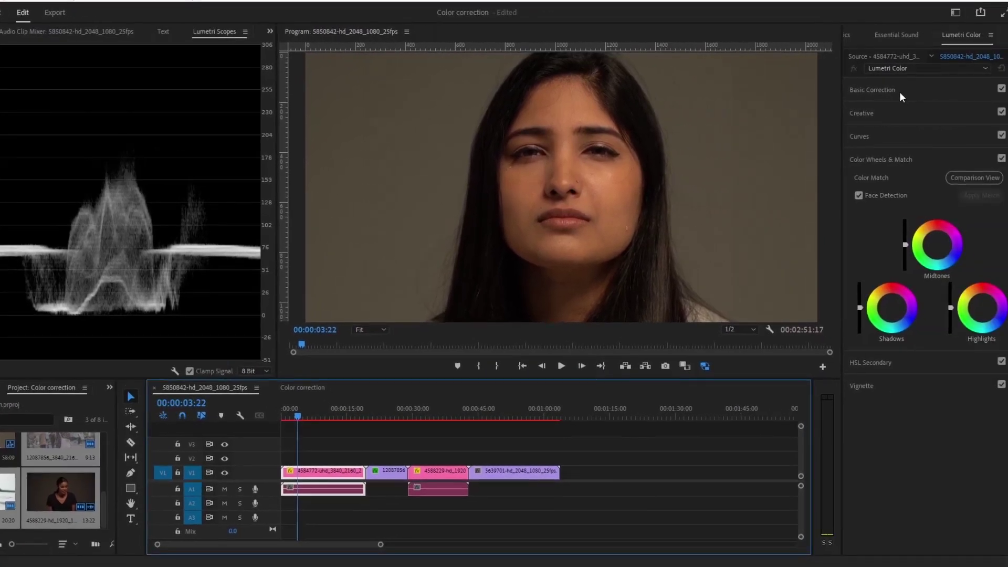
left_click(882, 90)
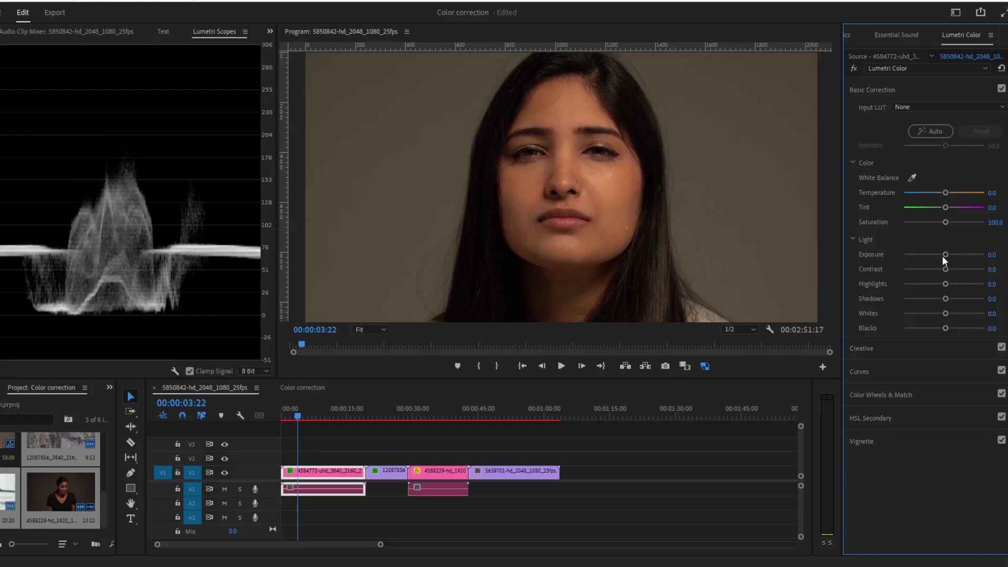
left_click_drag(945, 254, 965, 260)
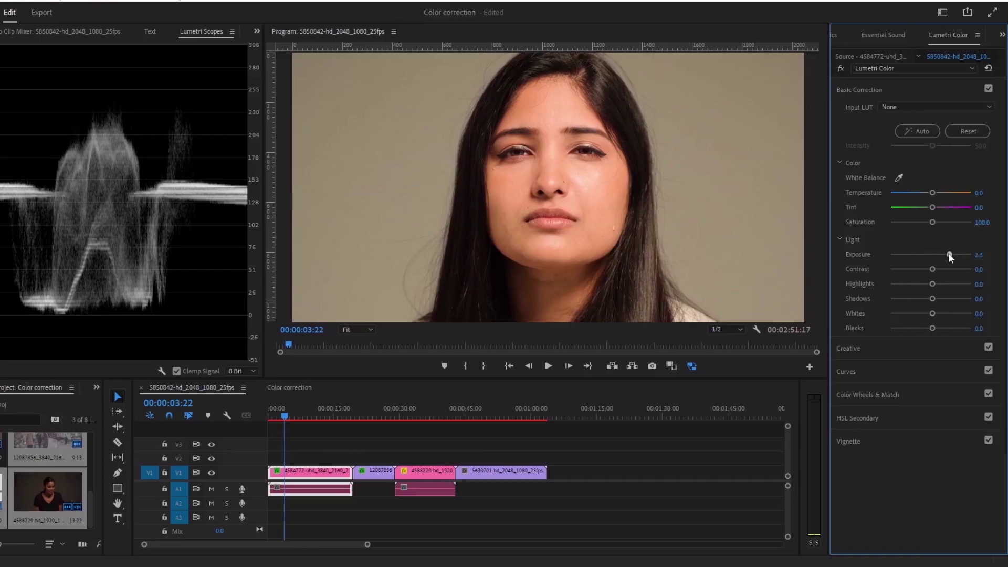
left_click(947, 254)
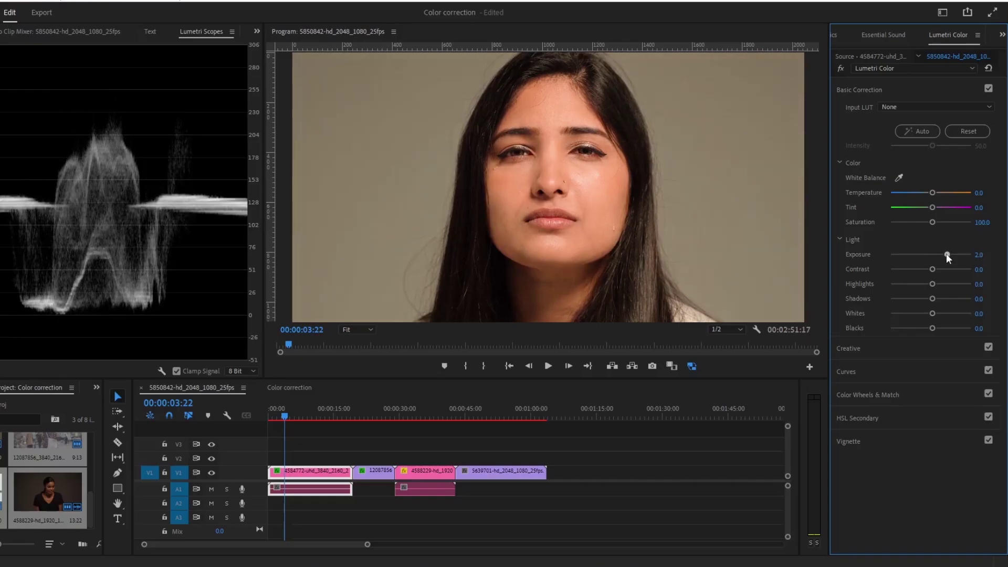
left_click_drag(946, 254, 944, 254)
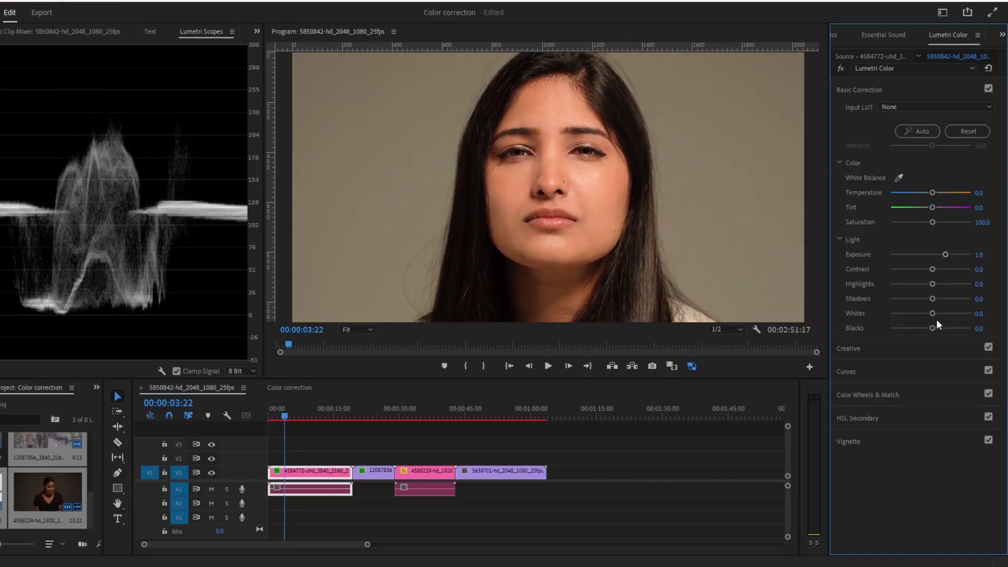
left_click_drag(933, 314, 933, 314)
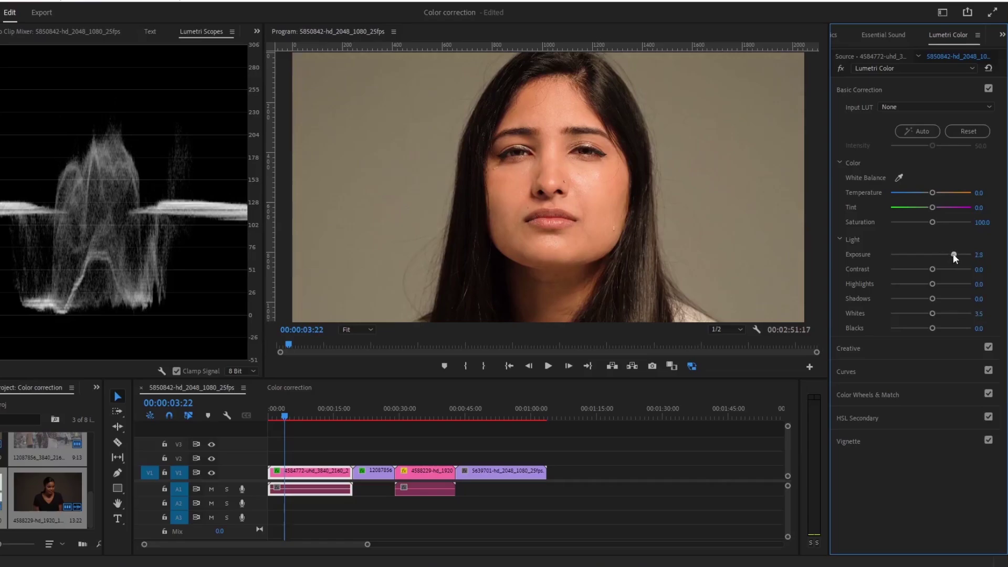
left_click_drag(953, 254, 947, 255)
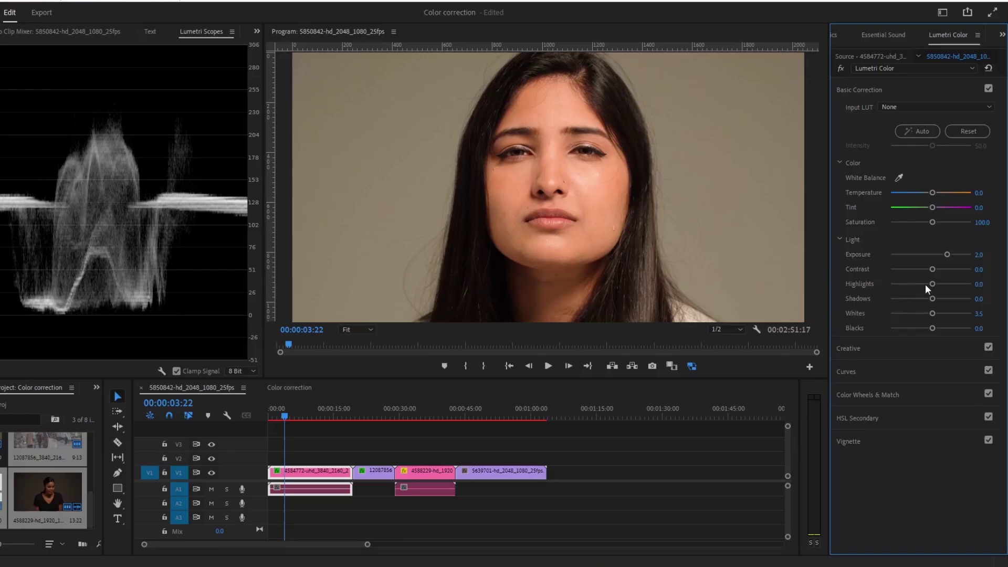
Try Highlights at 100 on the first clip and reset the setting to its default
left_click_drag(932, 284, 975, 284)
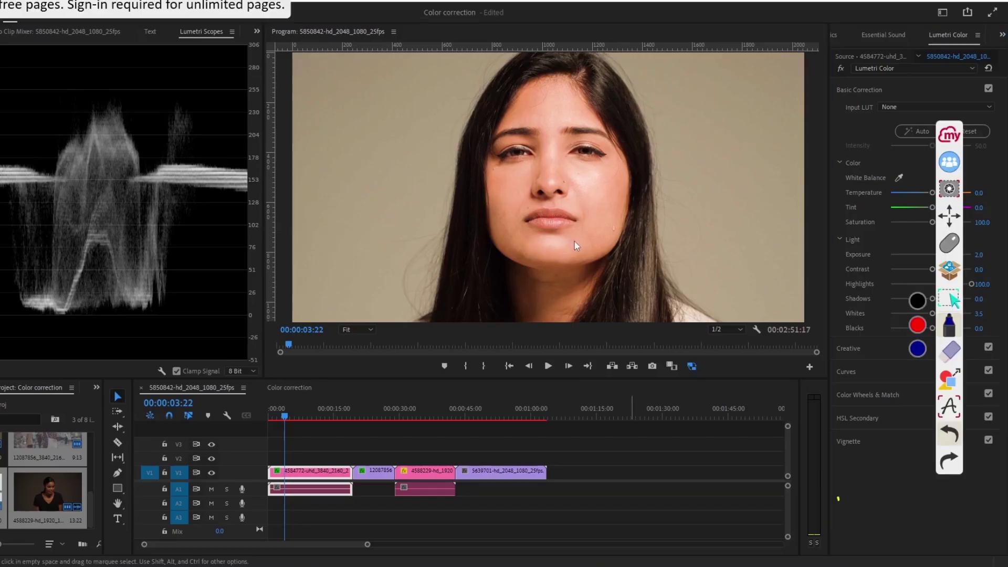
left_click_drag(568, 231, 565, 252)
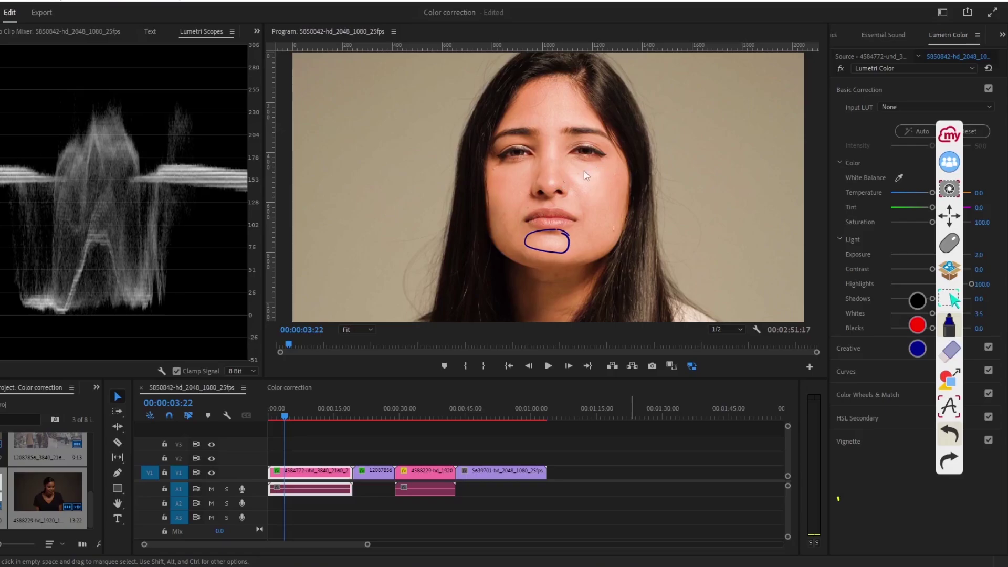
left_click_drag(591, 194, 598, 163)
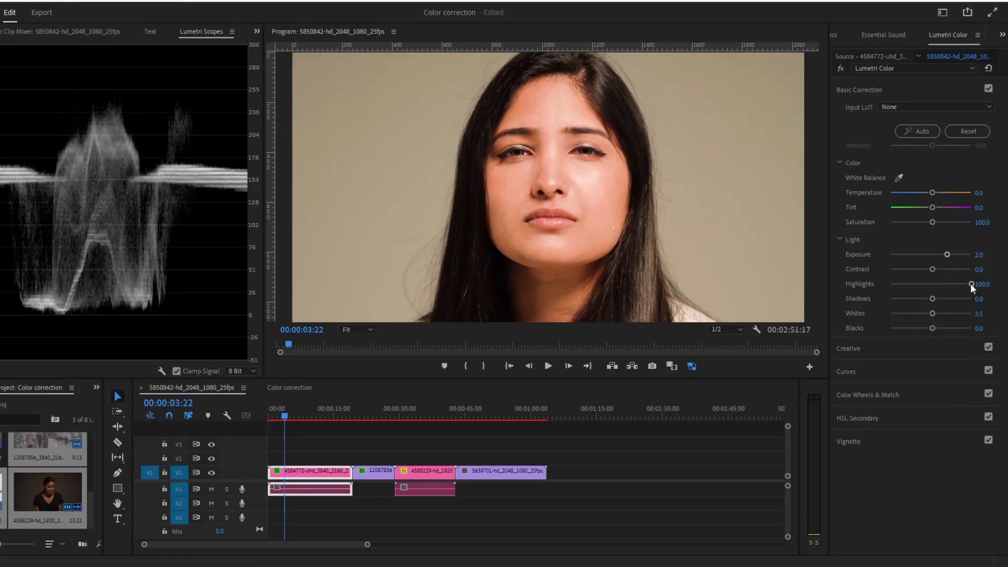
double_click(971, 284)
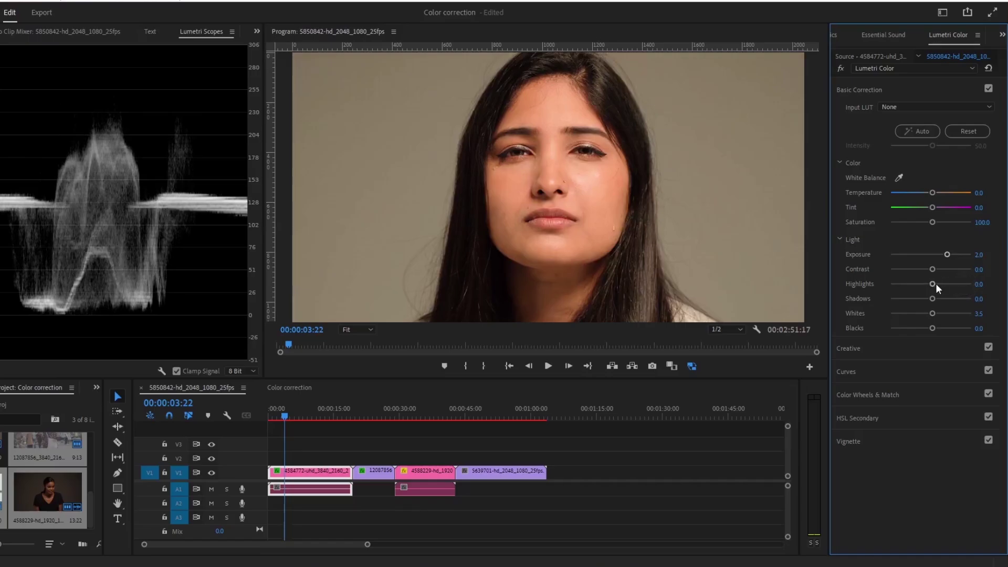
mouse_move(947, 283)
left_mouse_down()
mouse_move(957, 285)
mouse_move(947, 281)
left_mouse_up()
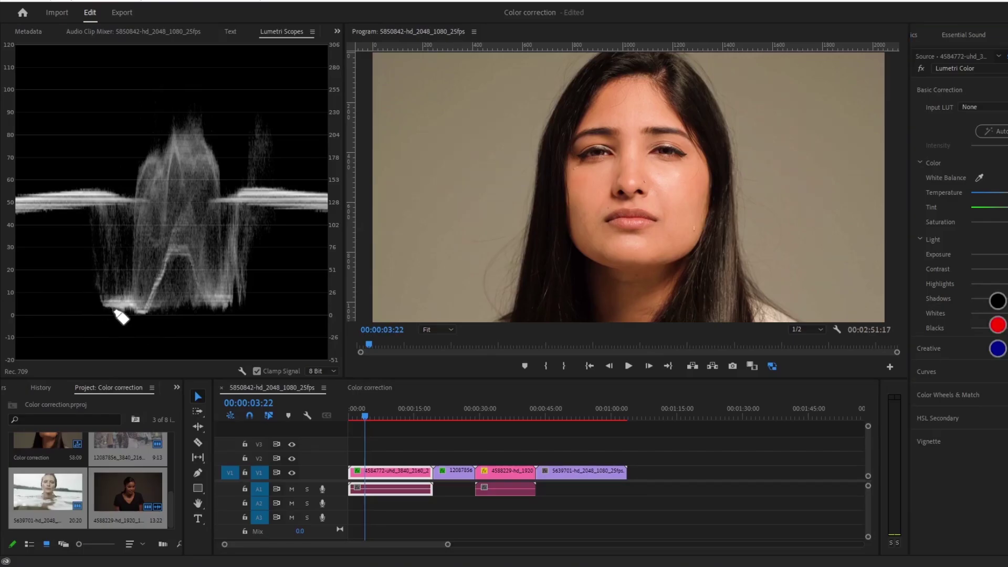
Examine the shadow and highlight ends of the waveform and compare the first clip with and without its Lumetri Color effect
mouse_move(201, 297)
left_mouse_down()
mouse_move(92, 306)
mouse_move(220, 333)
mouse_move(145, 292)
left_mouse_up()
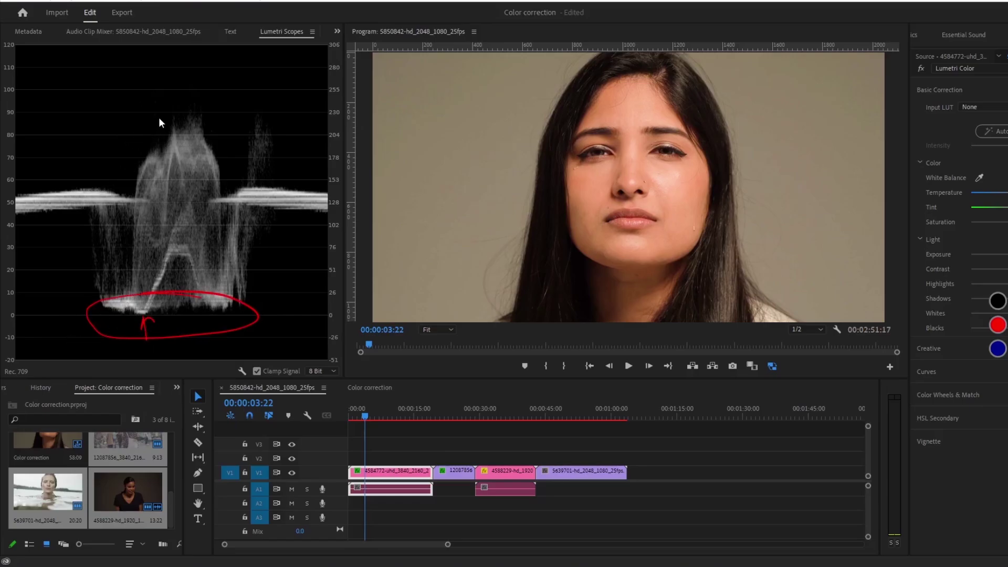
left_click_drag(192, 112, 222, 110)
key("Escape")
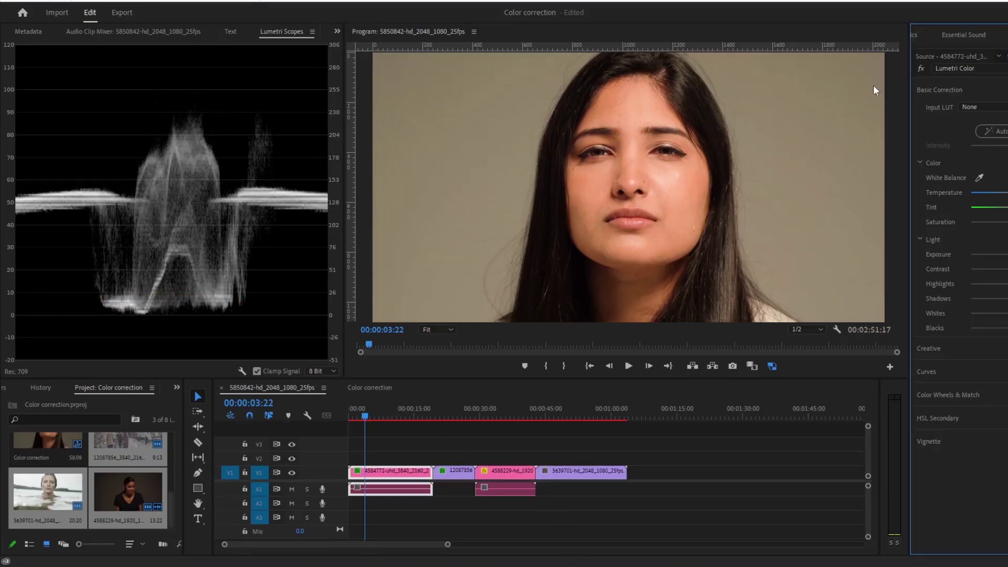
left_click(919, 68)
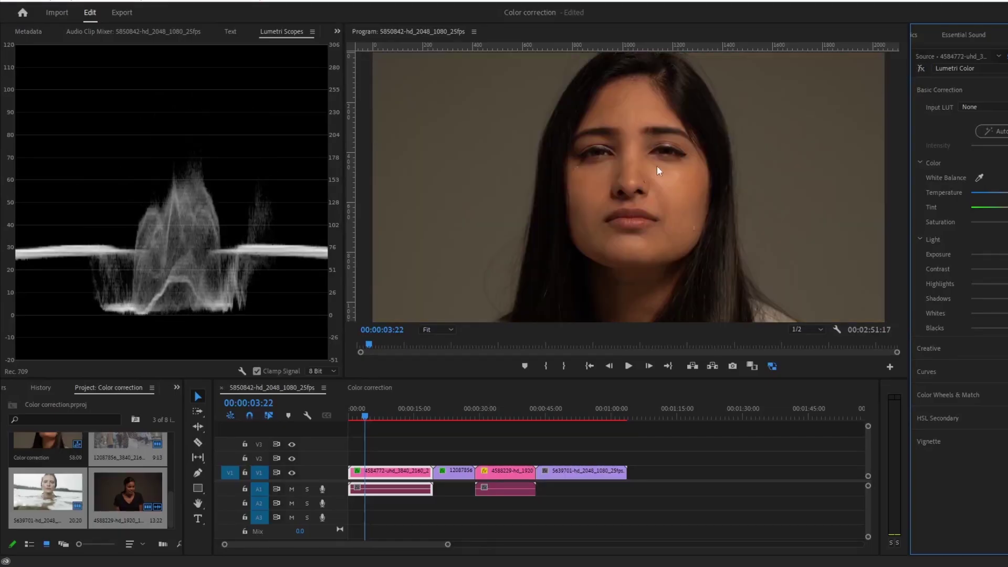
left_click(921, 67)
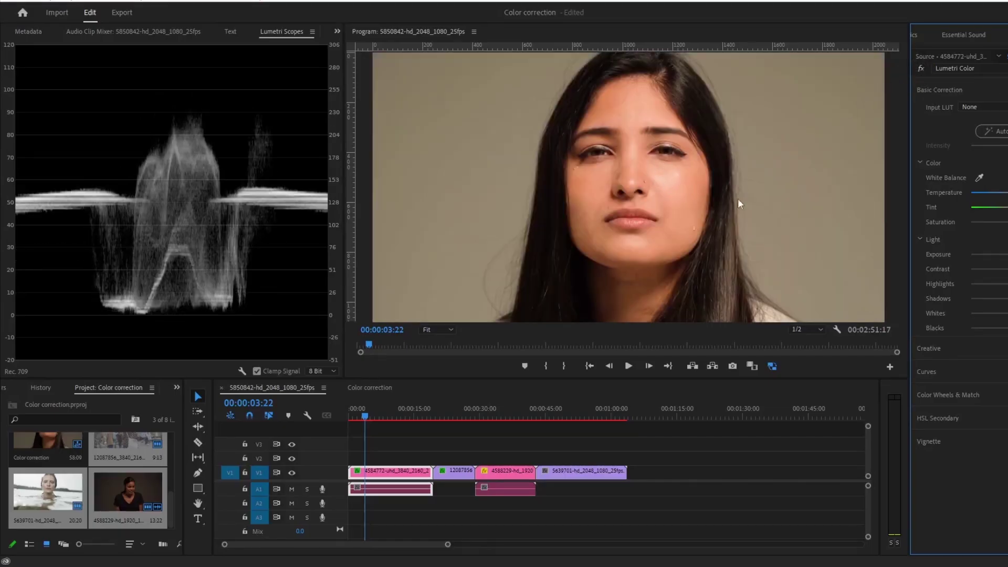
On the second clip, lower the Shadows brightness in Color Wheels & Match to near its minimum
left_click(454, 414)
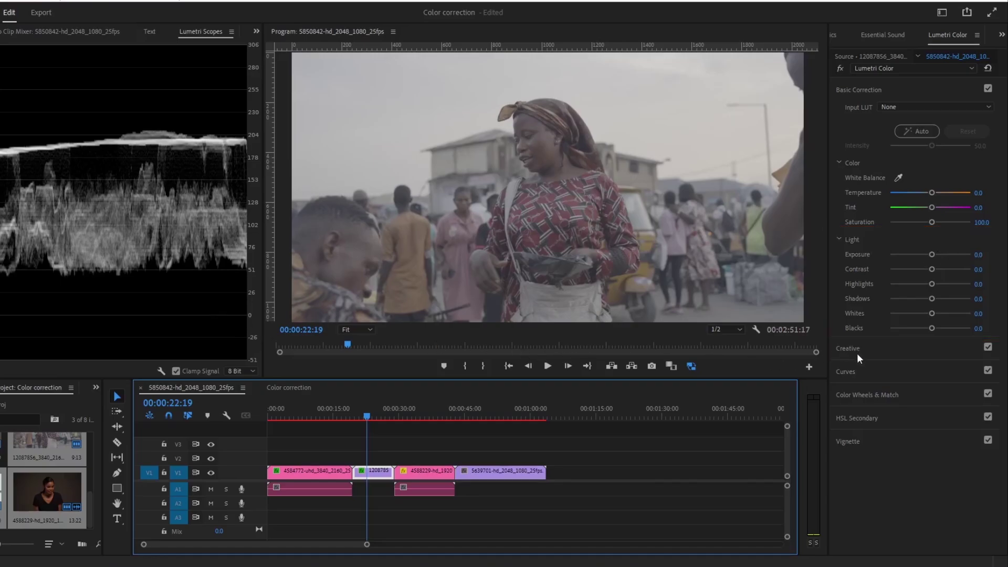
left_click(905, 392)
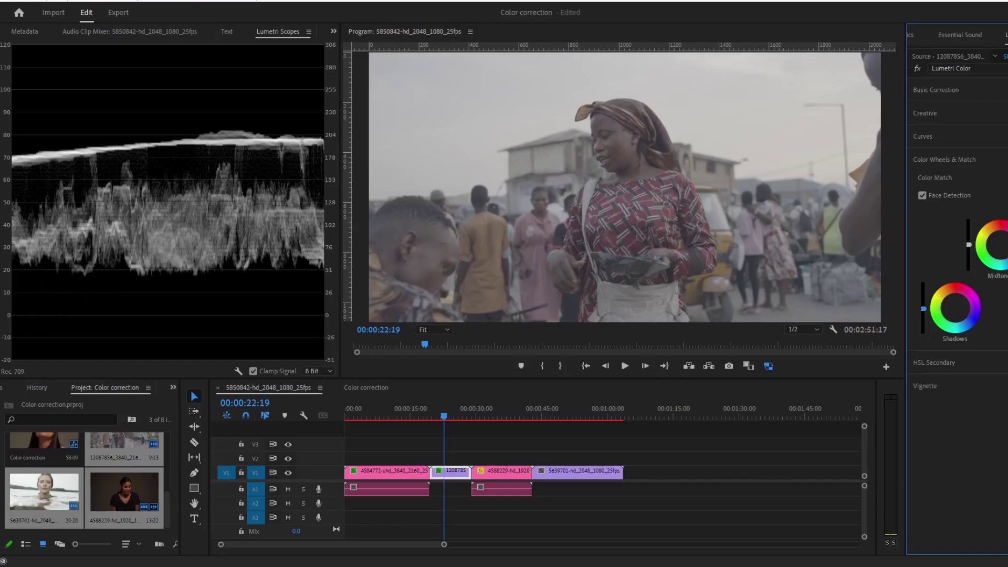
left_click_drag(924, 310, 923, 324)
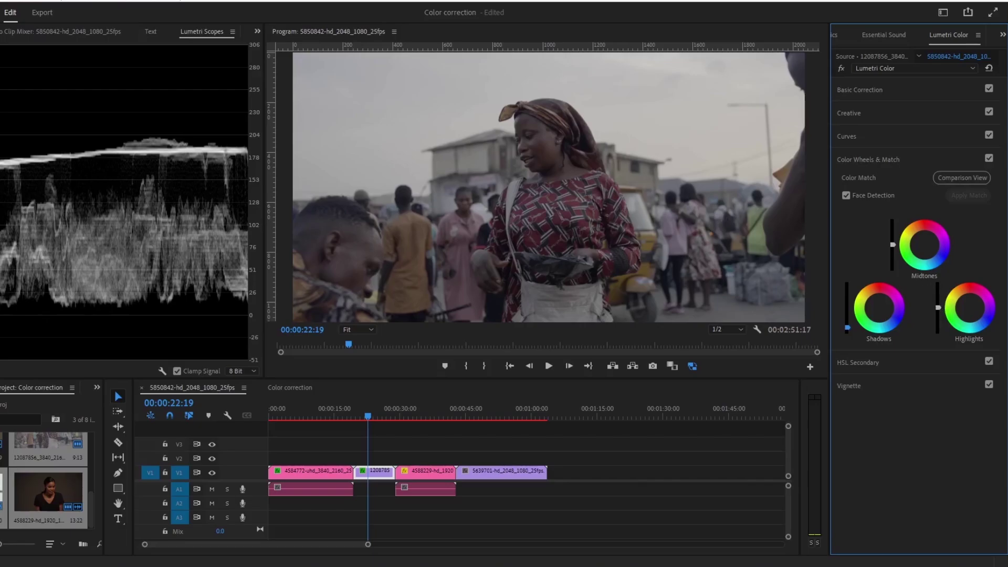
Raise the second clip's Highlights brightness in Color Wheels & Match to its maximum
left_click(938, 303)
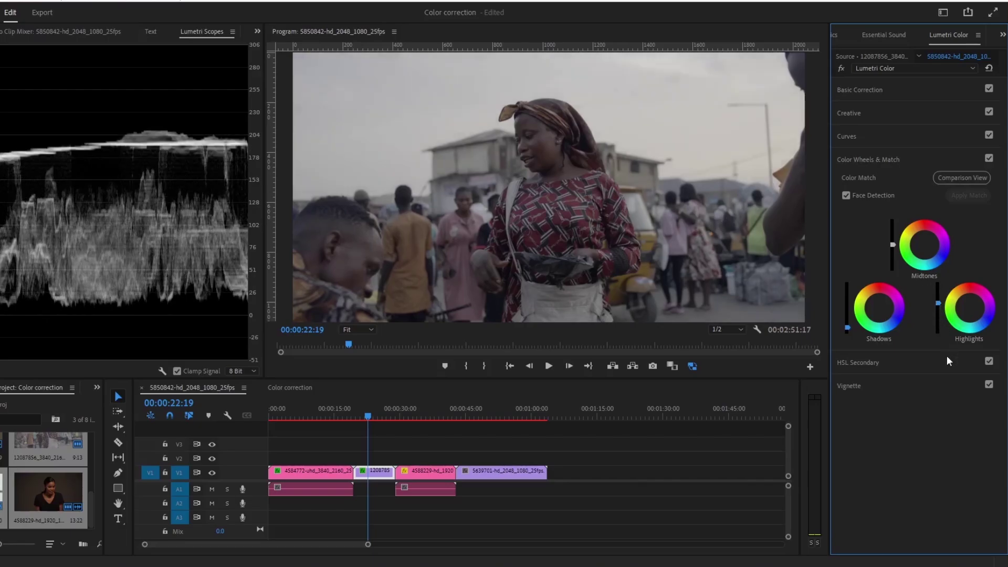
key("ctrl+z")
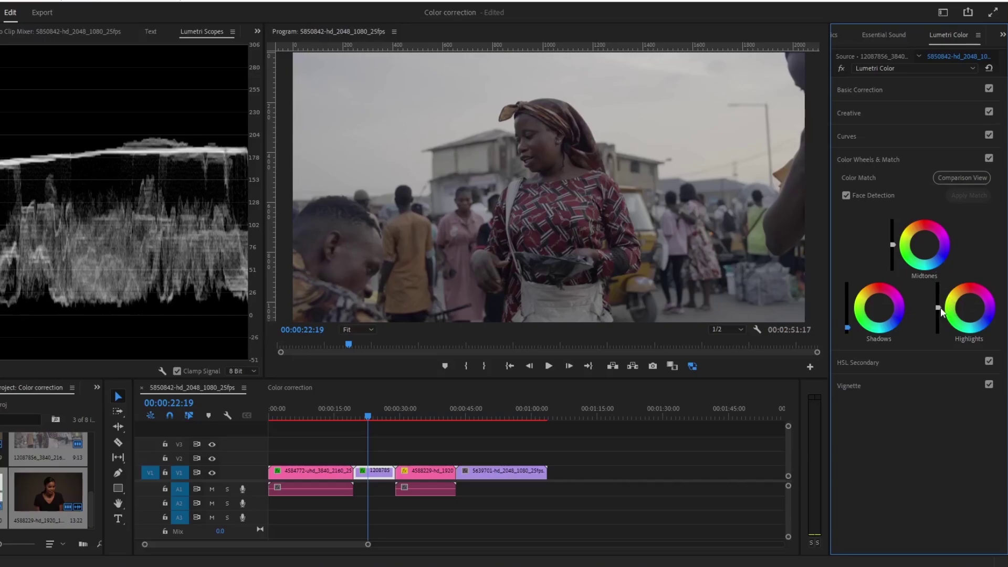
left_click_drag(939, 308, 938, 290)
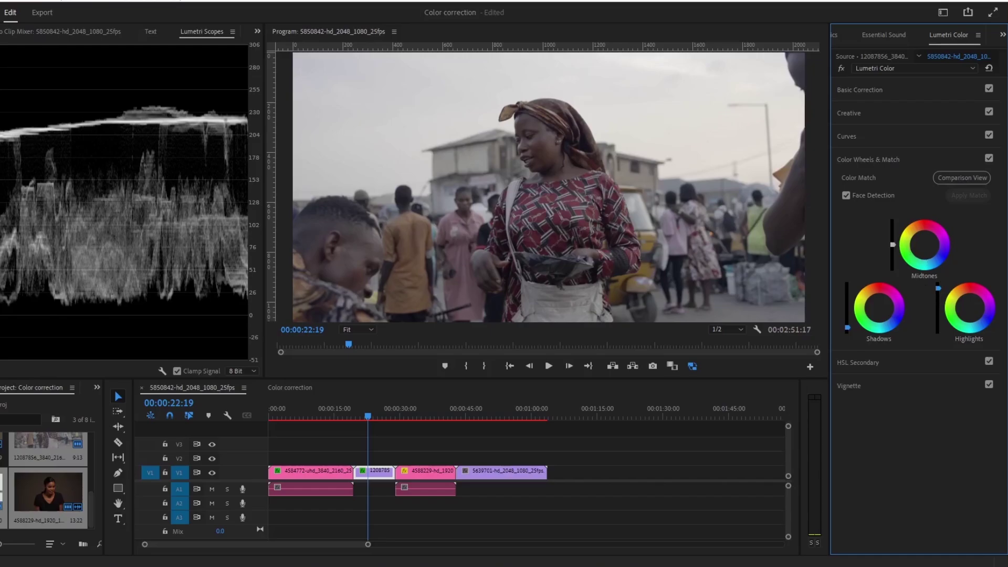
left_click_drag(938, 289, 938, 283)
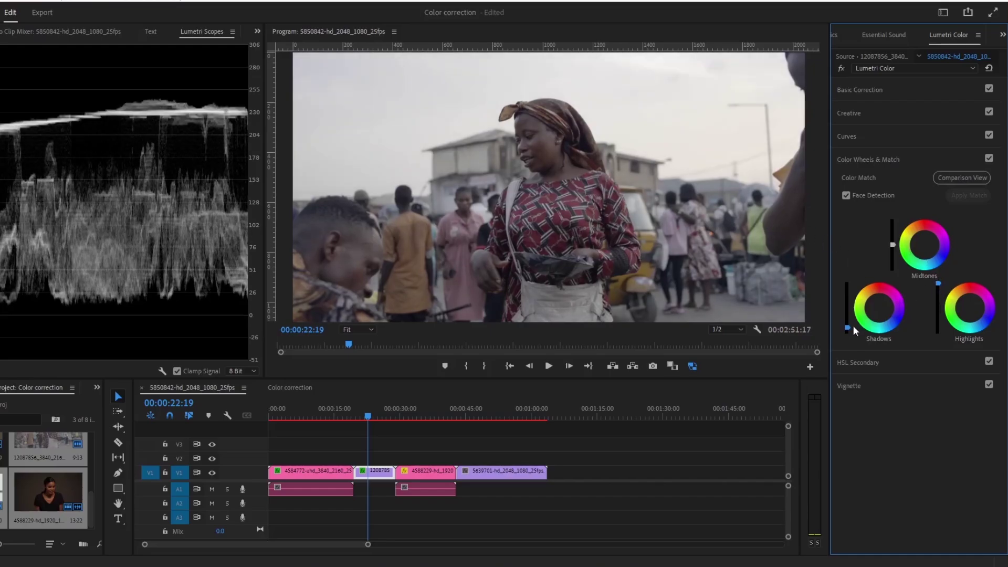
Lower the second clip's Shadows brightness a touch further and lift its Midtones brightness slightly
left_click_drag(846, 328, 847, 329)
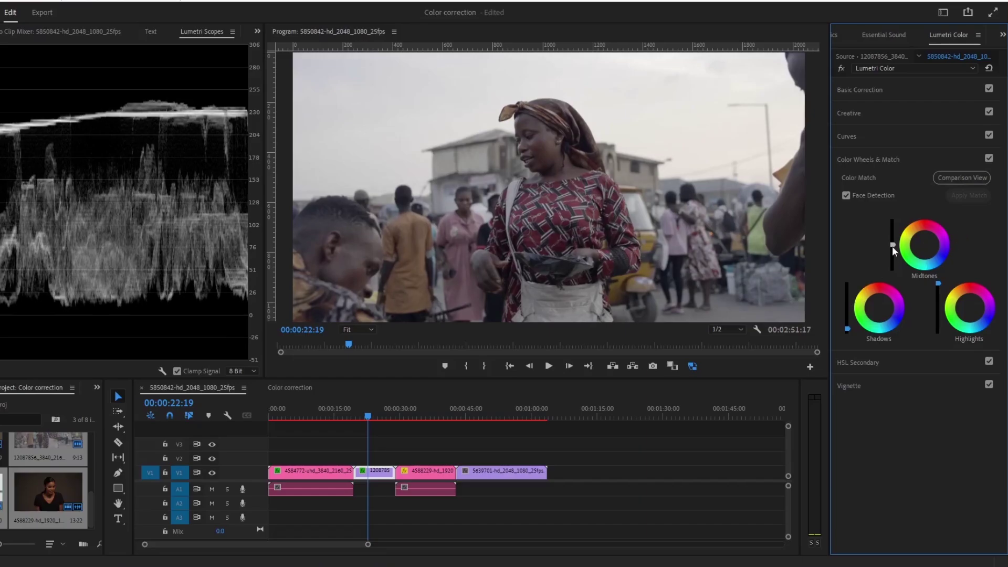
left_click_drag(893, 245, 893, 238)
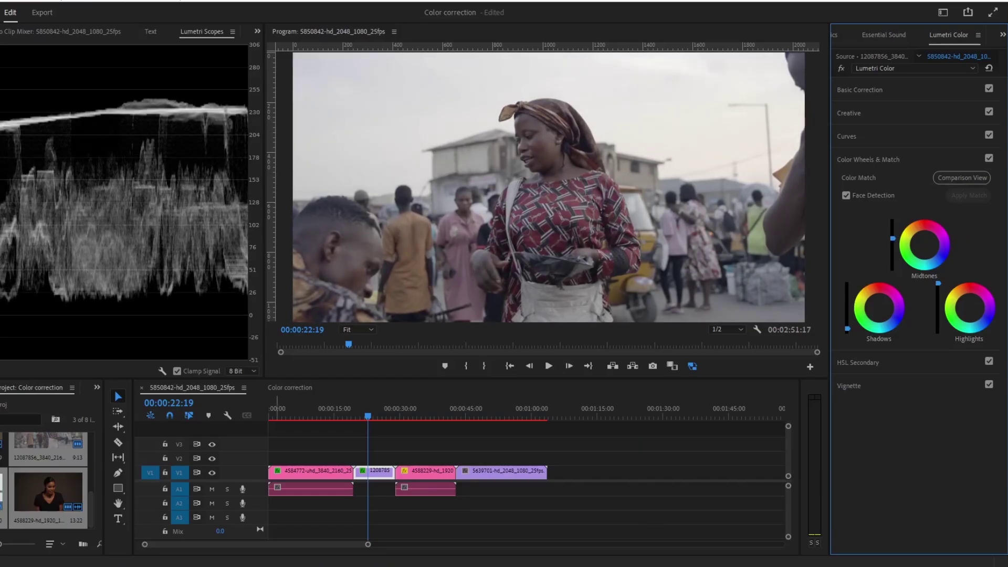
Compare the second clip with and without the Lumetri Color effect and its Color Wheels & Match correction, and review its Basic Correction settings
left_click(842, 68)
left_click(842, 68)
left_click(989, 158)
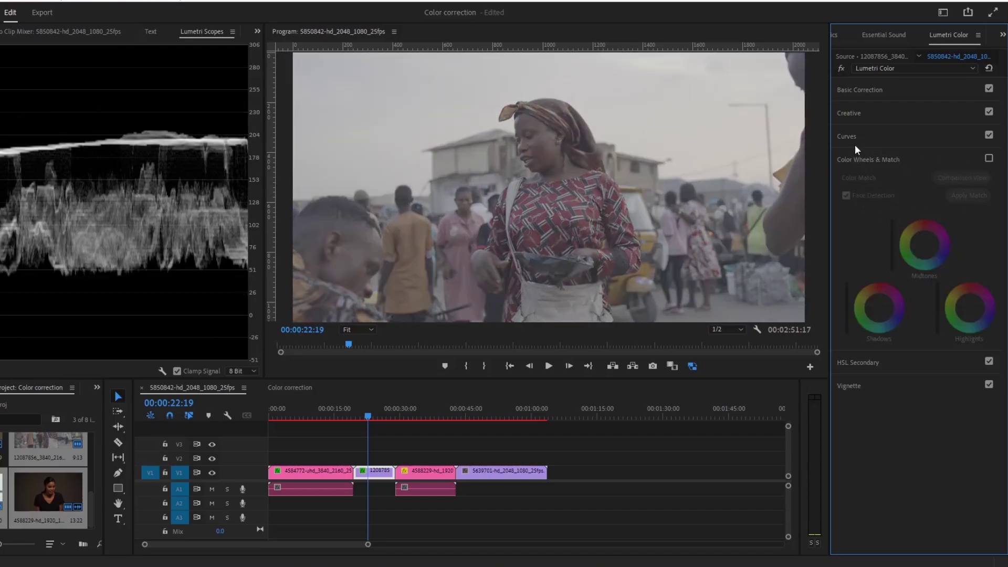
left_click(902, 95)
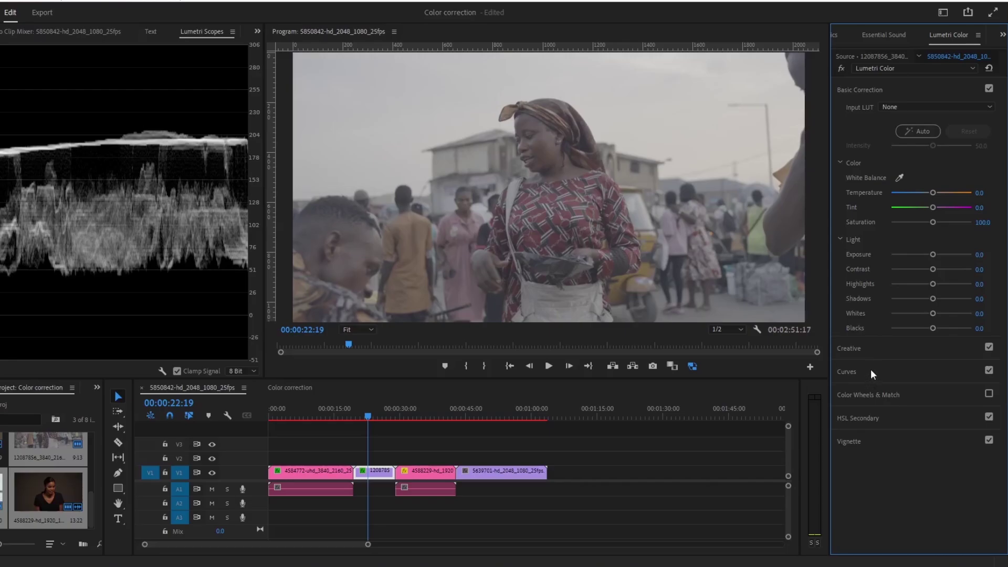
left_click(890, 398)
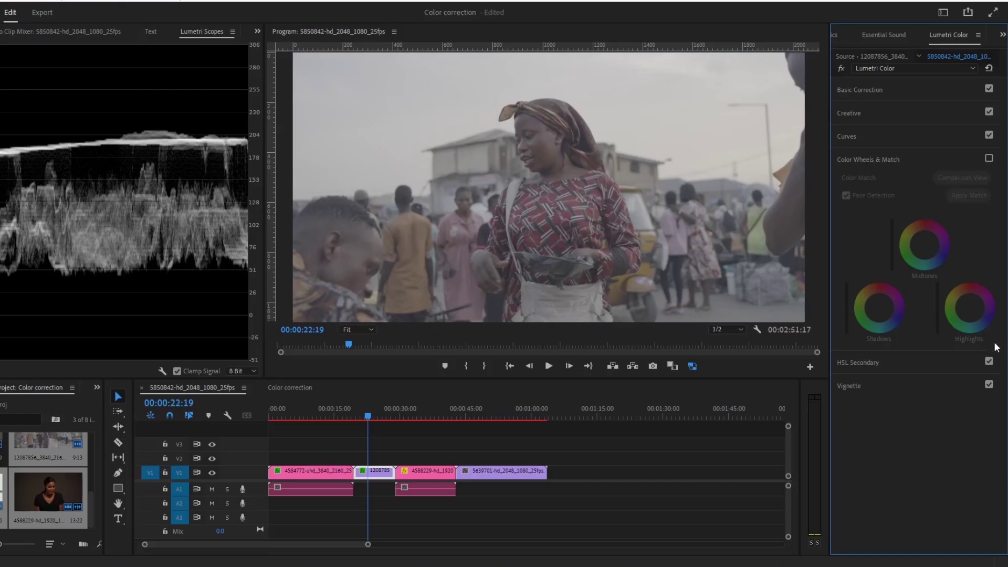
left_click(877, 92)
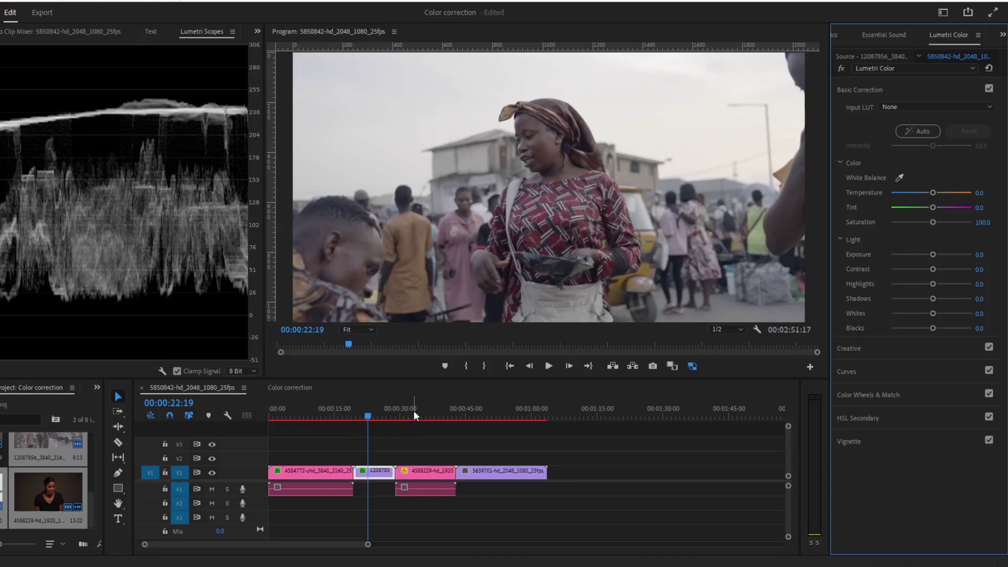
Open the RGB Curves for the third clip and examine the white curve's points from the dark end to the bright end
left_click(426, 411)
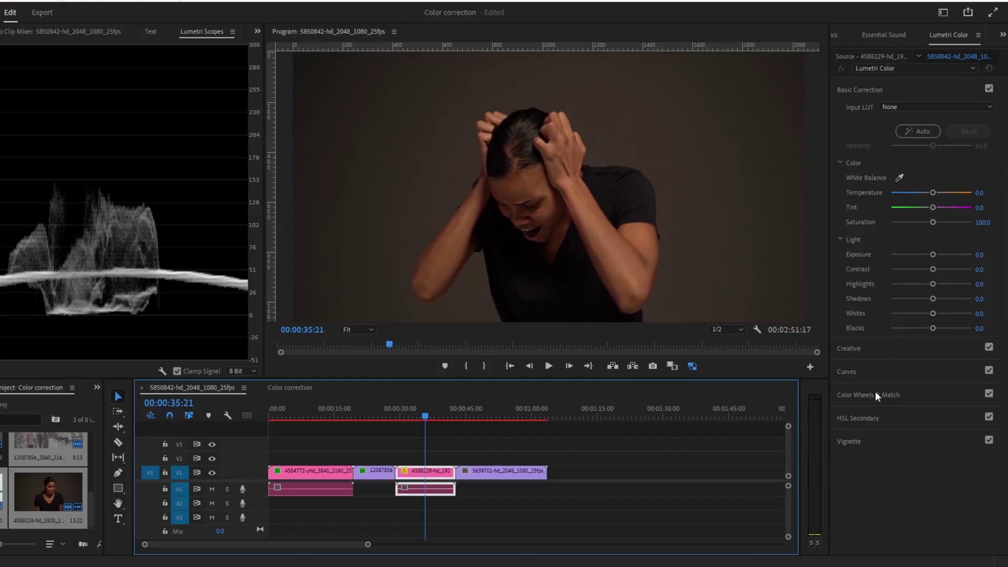
left_click(855, 372)
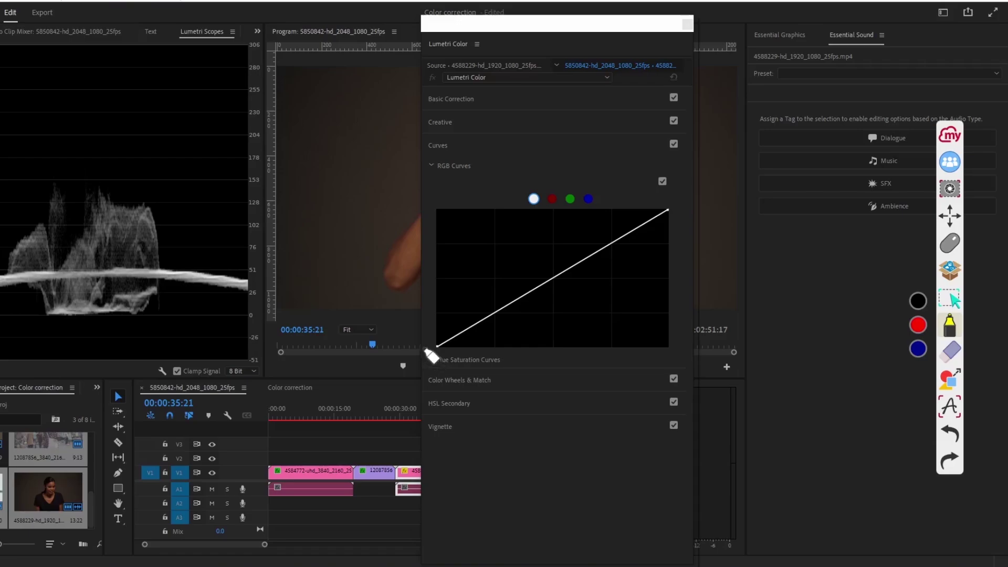
left_click_drag(424, 348, 426, 354)
left_click_drag(497, 315, 506, 326)
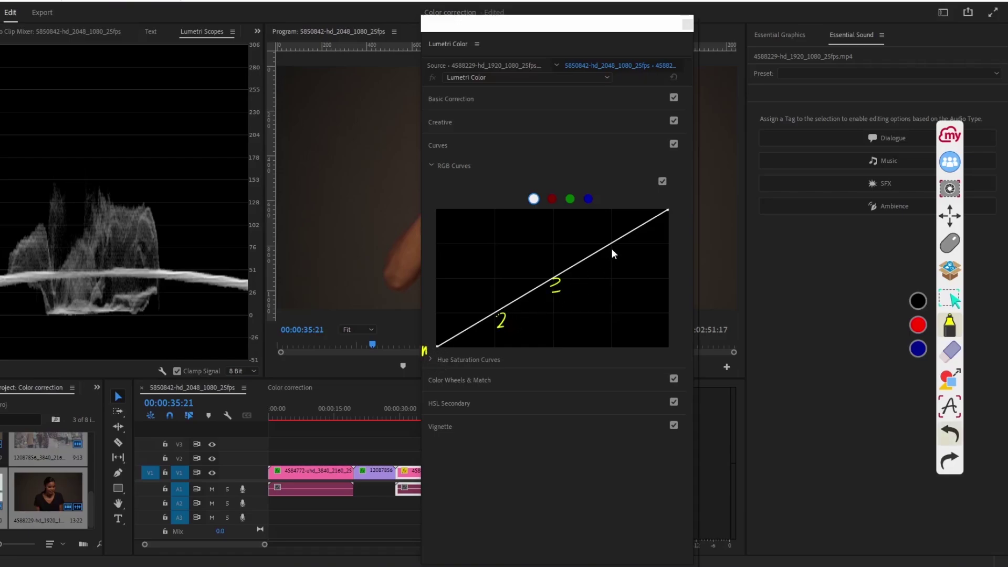
left_click_drag(682, 199, 674, 215)
left_click_drag(405, 322, 395, 332)
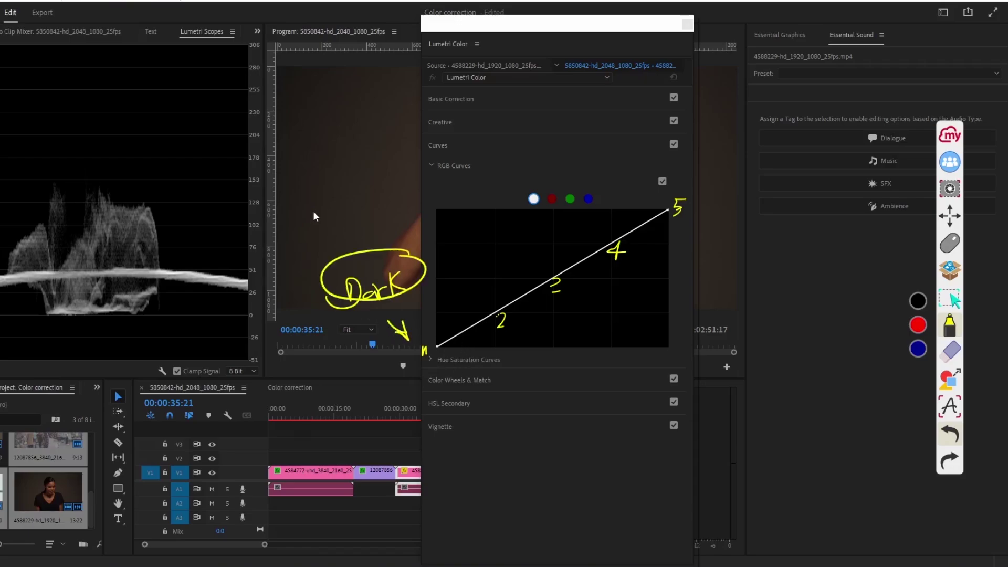
left_click_drag(282, 245, 385, 227)
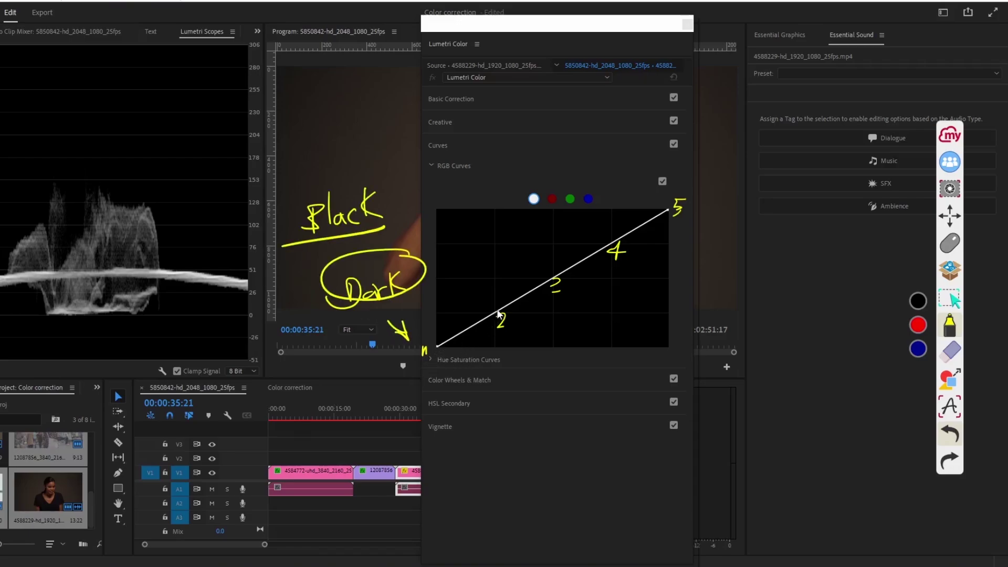
left_click_drag(501, 326, 510, 377)
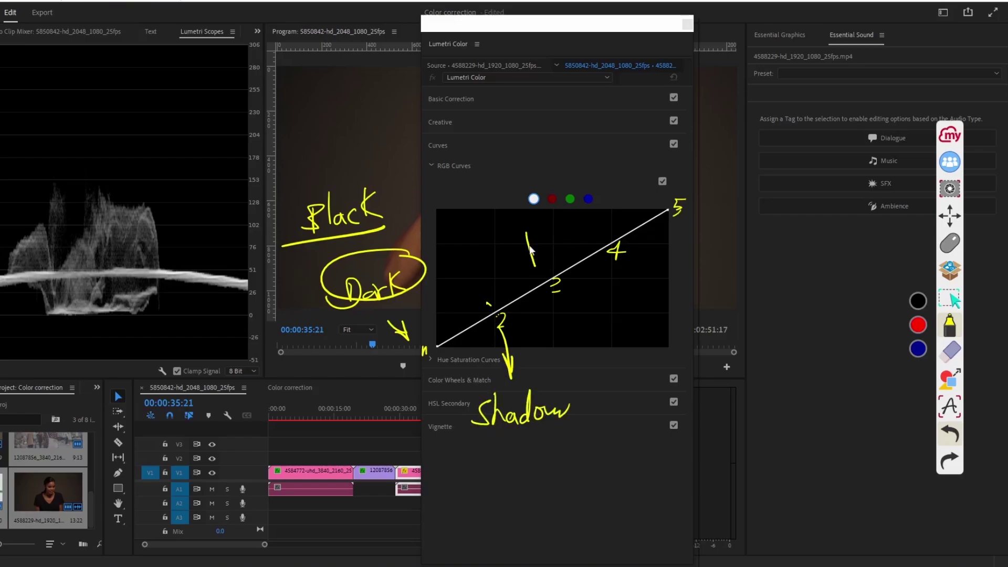
left_click_drag(523, 227, 536, 250)
left_click_drag(529, 208, 551, 218)
left_click_drag(619, 257, 620, 292)
left_click_drag(610, 277, 627, 276)
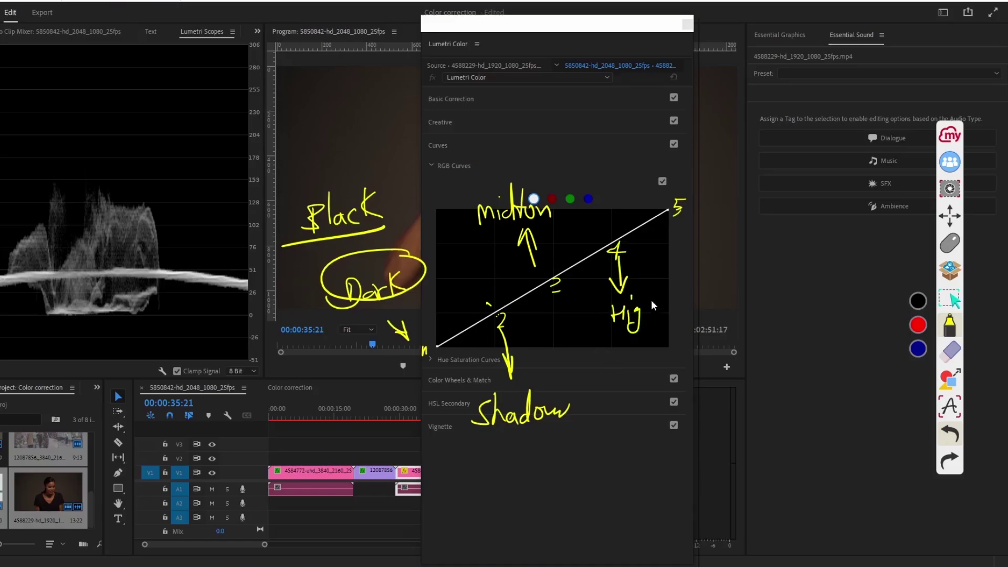
left_click_drag(693, 296, 706, 293)
left_click_drag(717, 288, 707, 307)
left_click_drag(662, 192, 669, 184)
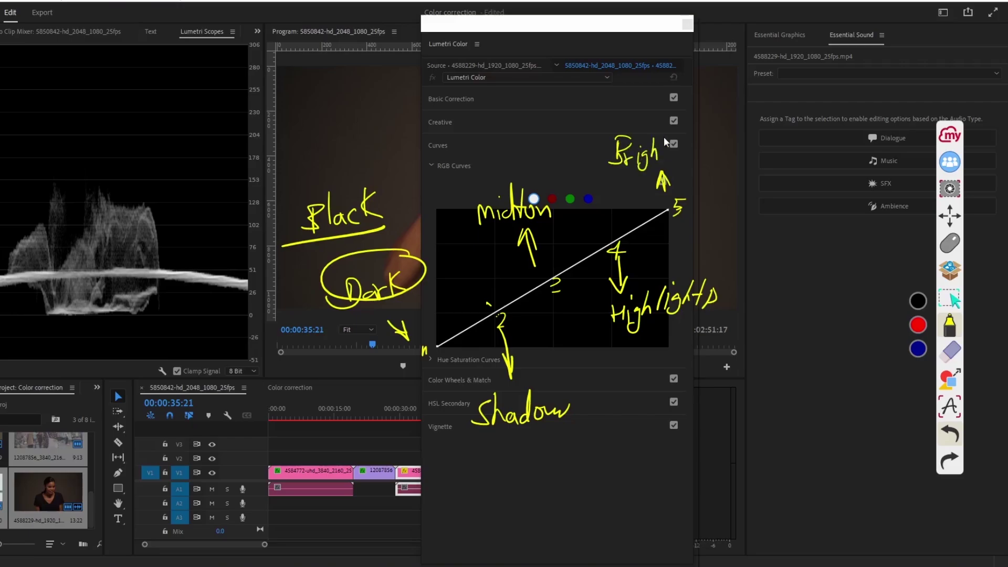
left_click_drag(663, 137, 662, 159)
left_click_drag(657, 149, 671, 146)
left_click_drag(742, 169, 599, 182)
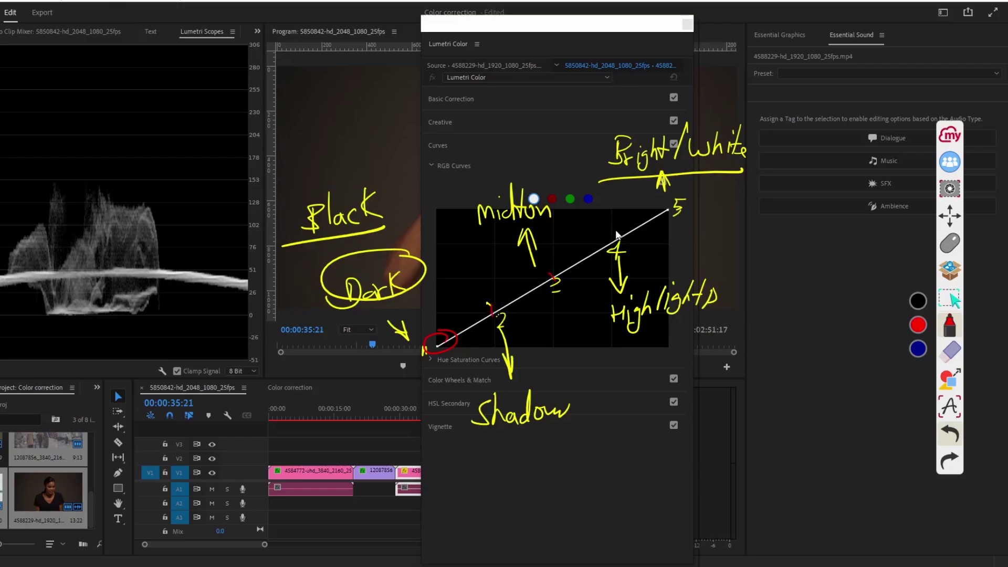
left_click_drag(610, 227, 610, 233)
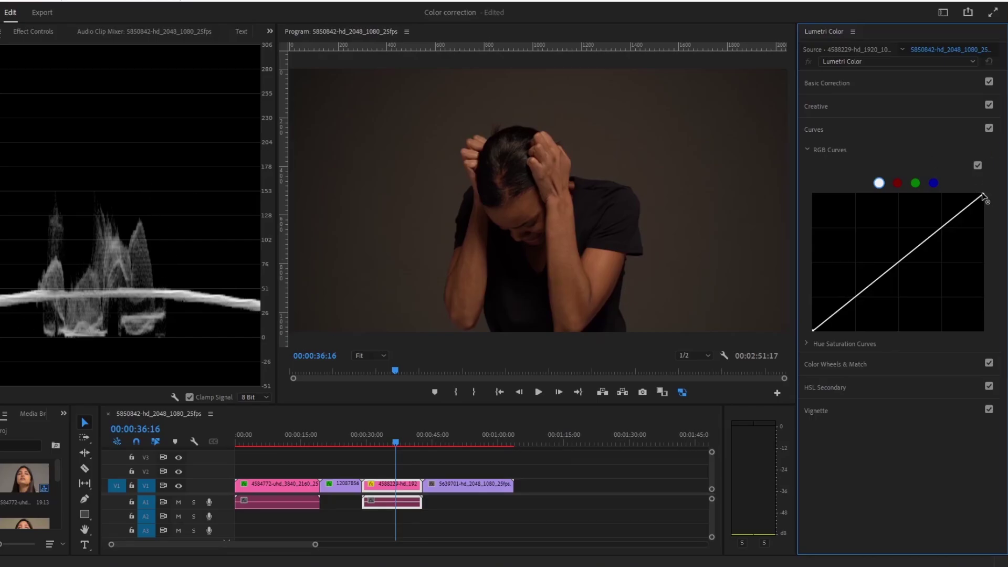
Brighten the third clip by moving the white RGB curve's bright endpoint inward along the top edge to just under halfway across
left_click_drag(983, 196, 886, 197)
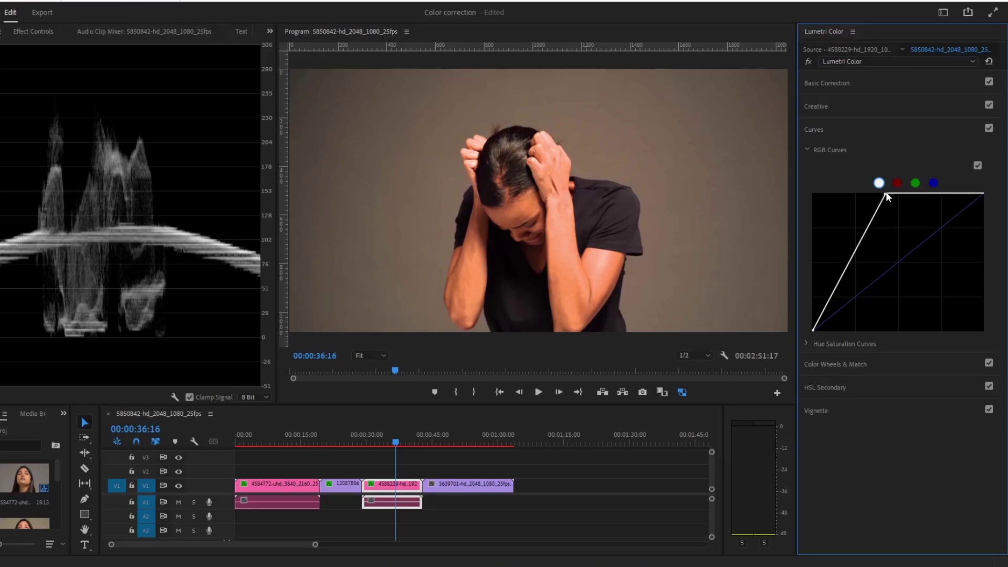
left_click(382, 445)
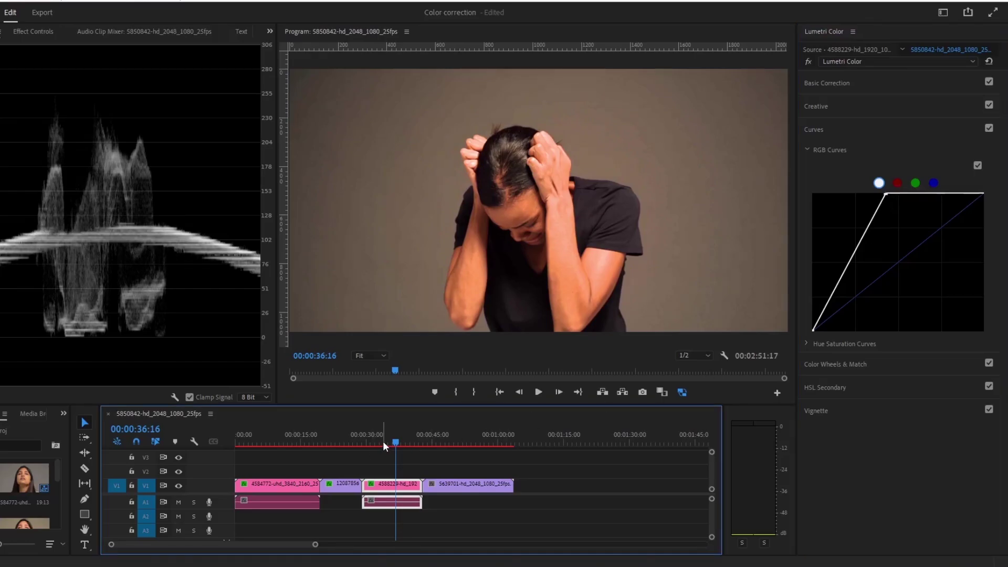
left_click(383, 441)
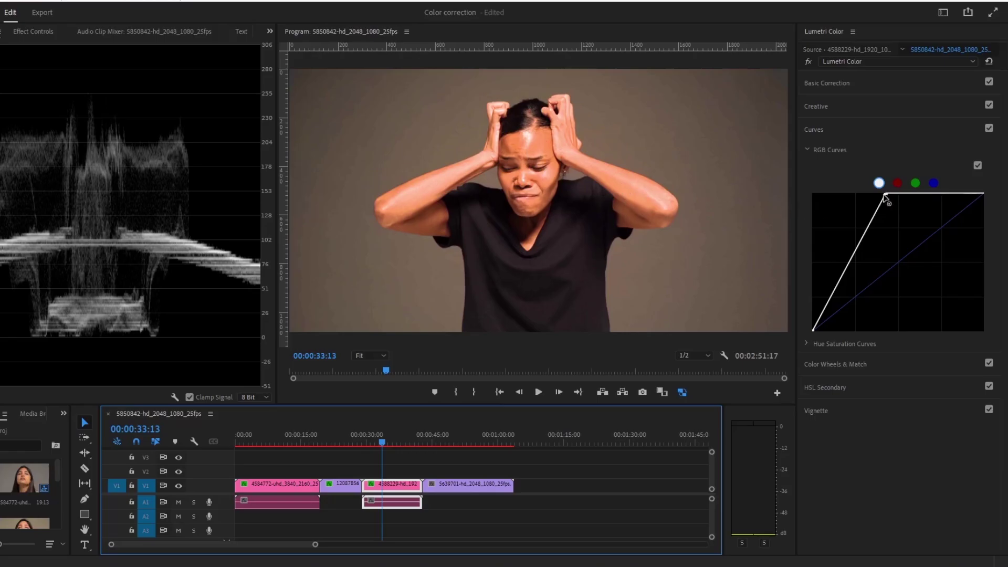
left_click_drag(887, 197, 889, 193)
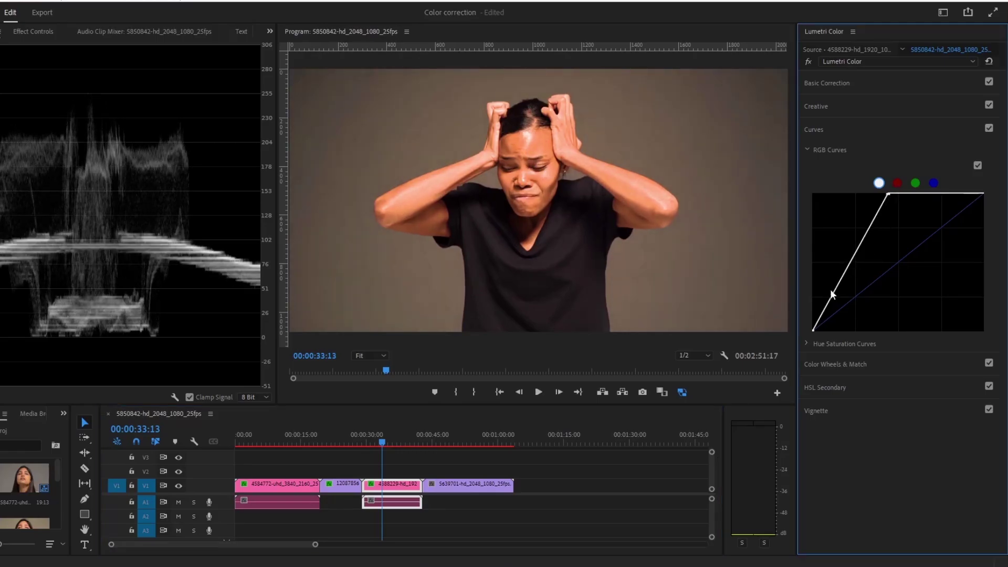
Round the third clip's white curve with raised shadows and upper points, easing its bright endpoint back outward to about two thirds across
left_click_drag(836, 290, 833, 289)
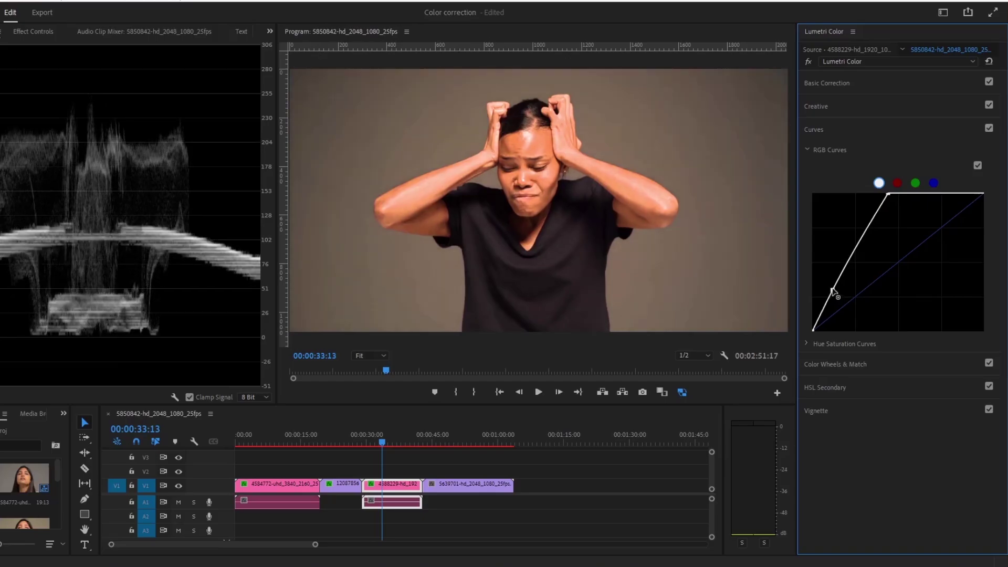
left_click_drag(889, 197, 917, 194)
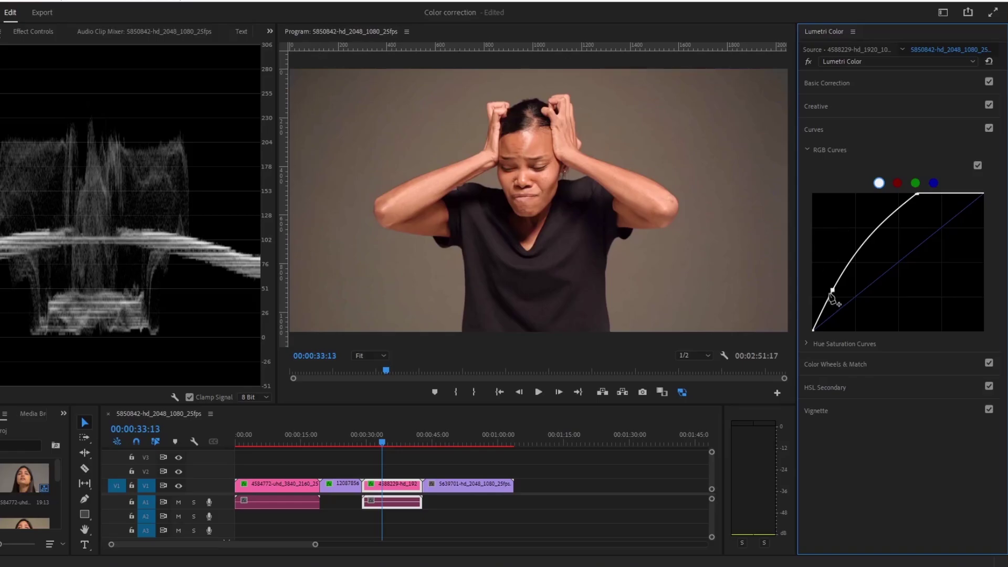
left_click_drag(832, 290, 832, 289)
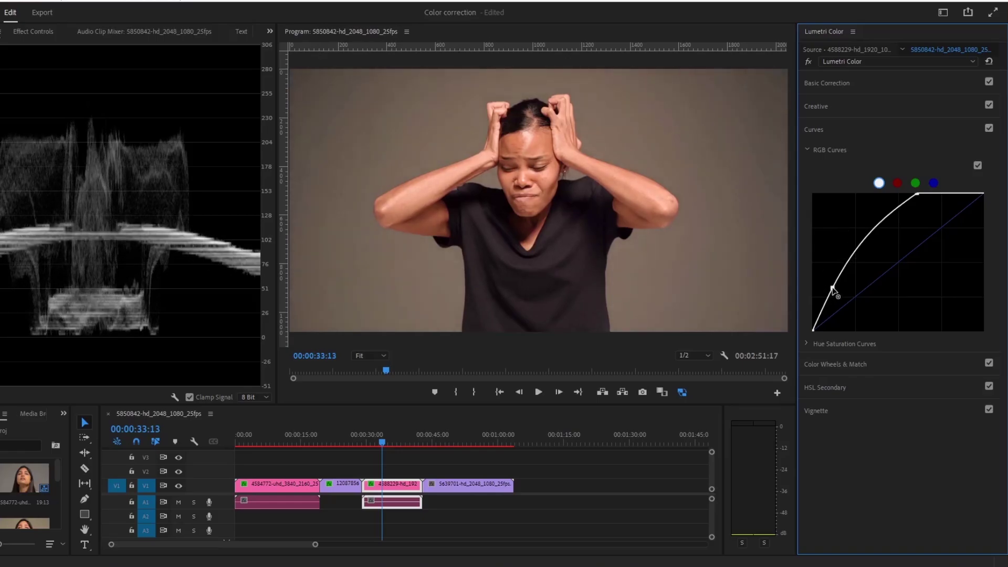
left_click_drag(916, 196, 927, 195)
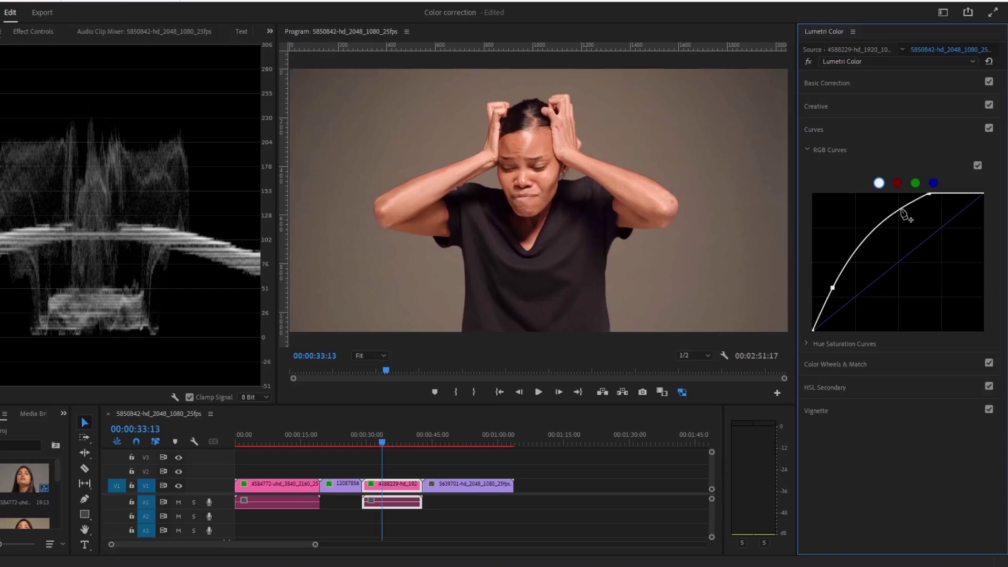
left_click(884, 217)
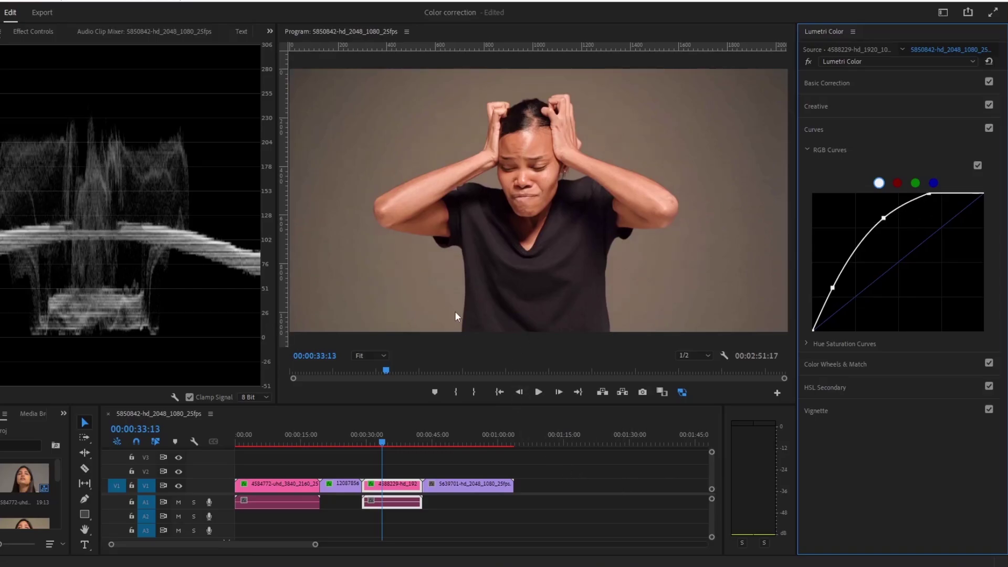
Compare the third clip with and without the Lumetri Color effect and ease the white curve's bright endpoint slightly further outward
left_click(808, 60)
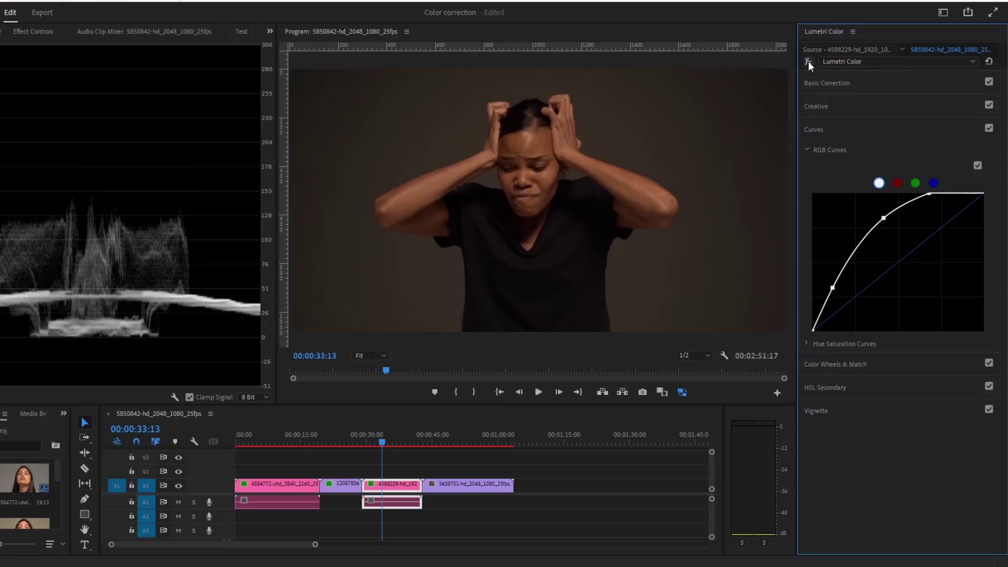
left_click(808, 61)
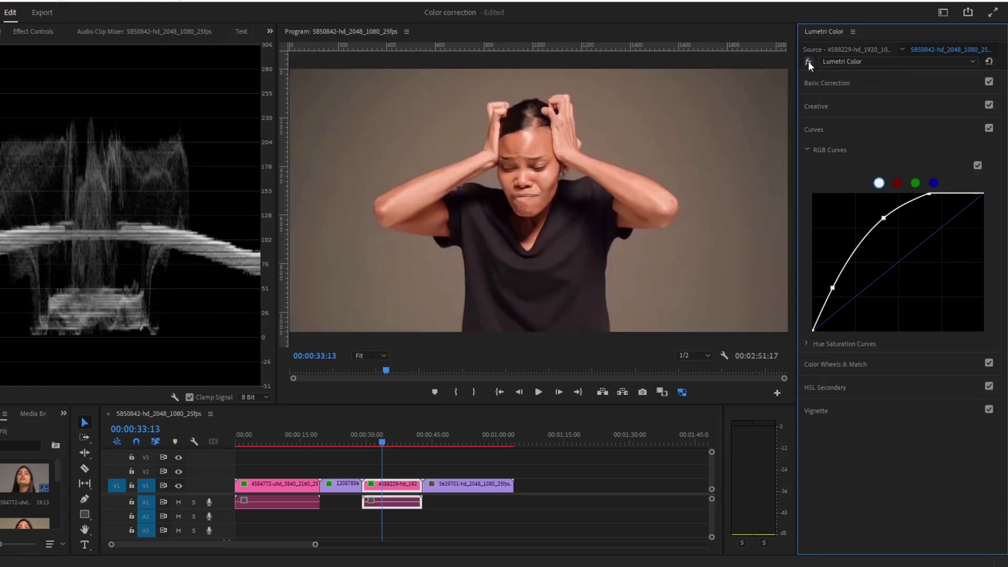
left_click_drag(928, 194, 933, 193)
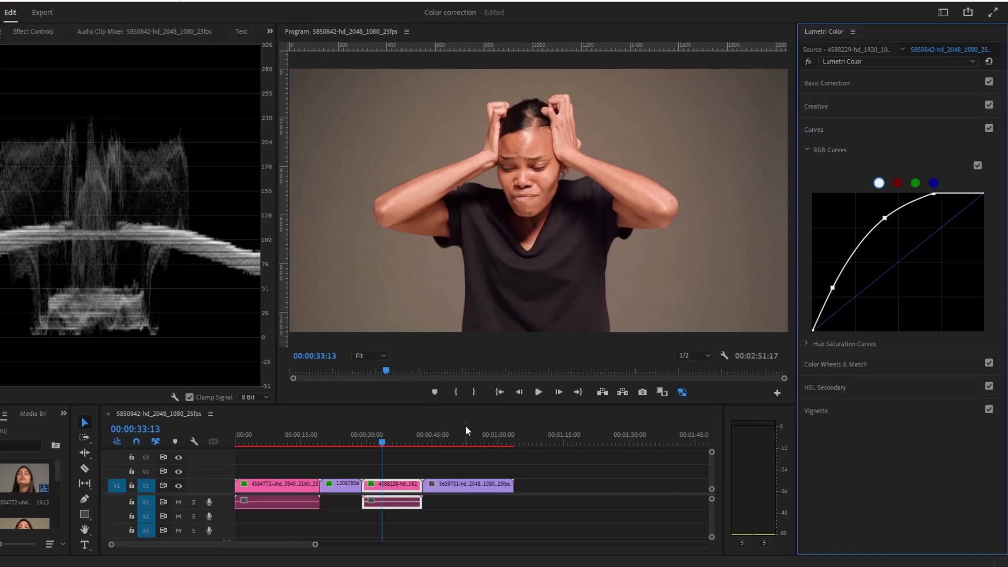
Deepen the fourth clip's blacks at about 00:00:48:16 by moving the white curve's dark endpoint inward along the bottom edge by nearly a fifth
mouse_move(462, 429)
left_mouse_down()
mouse_move(439, 446)
mouse_move(459, 442)
left_mouse_up()
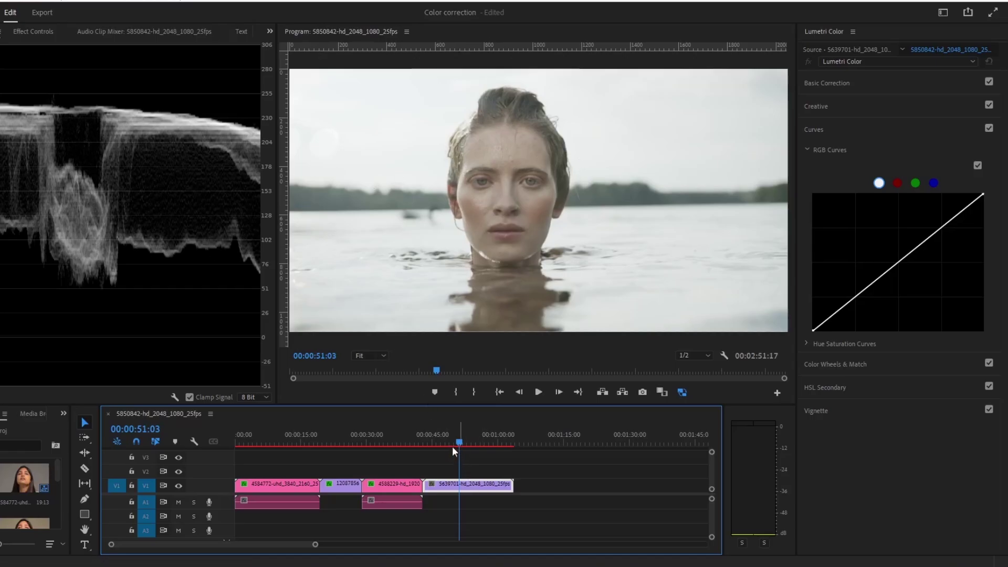
left_click_drag(450, 444, 448, 442)
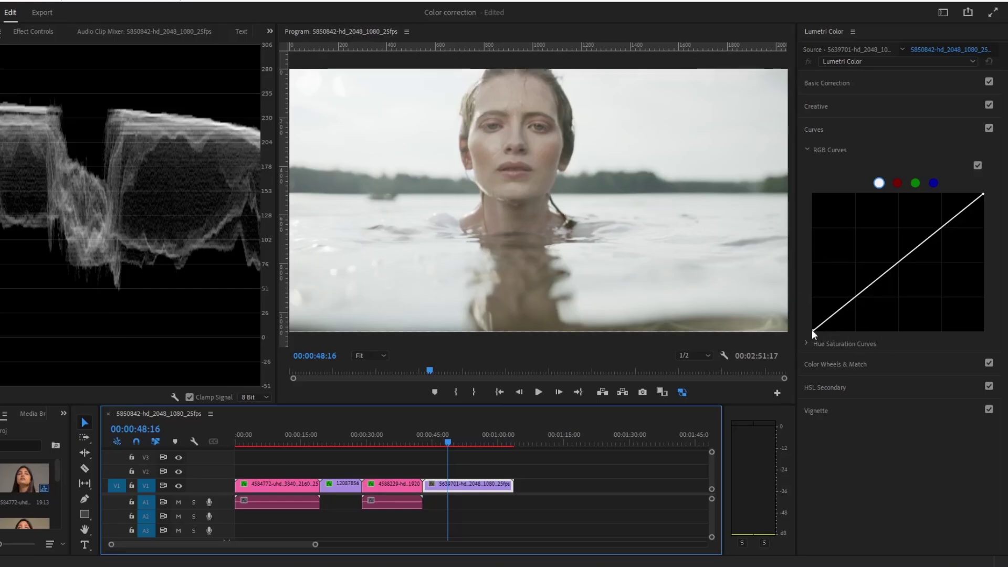
left_click_drag(815, 333, 841, 333)
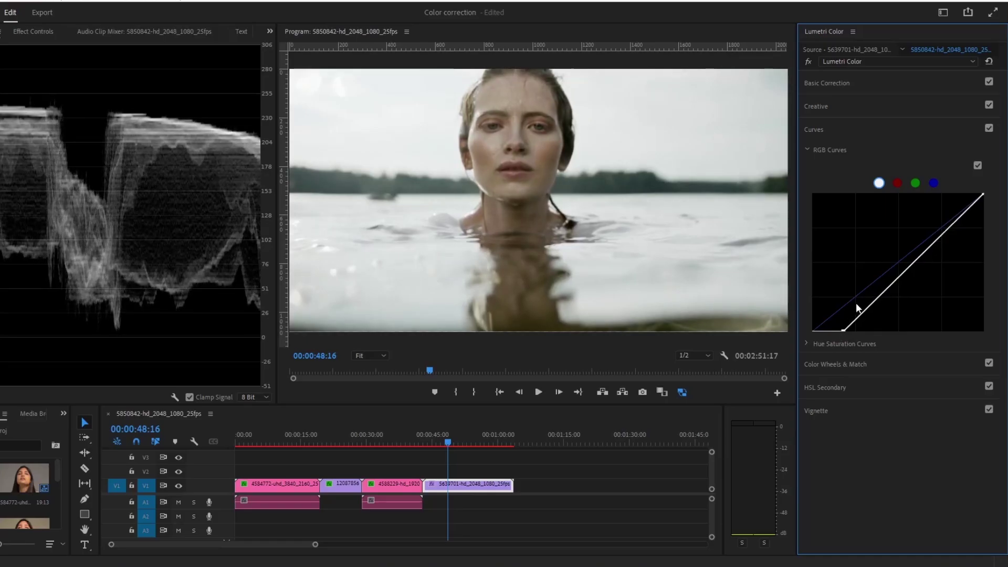
left_click_drag(983, 194, 981, 195)
Shape the fourth clip's white curve into a gentle S with raised highlights and lowered shadows points, and compare with the Lumetri Color effect off
left_click(943, 231)
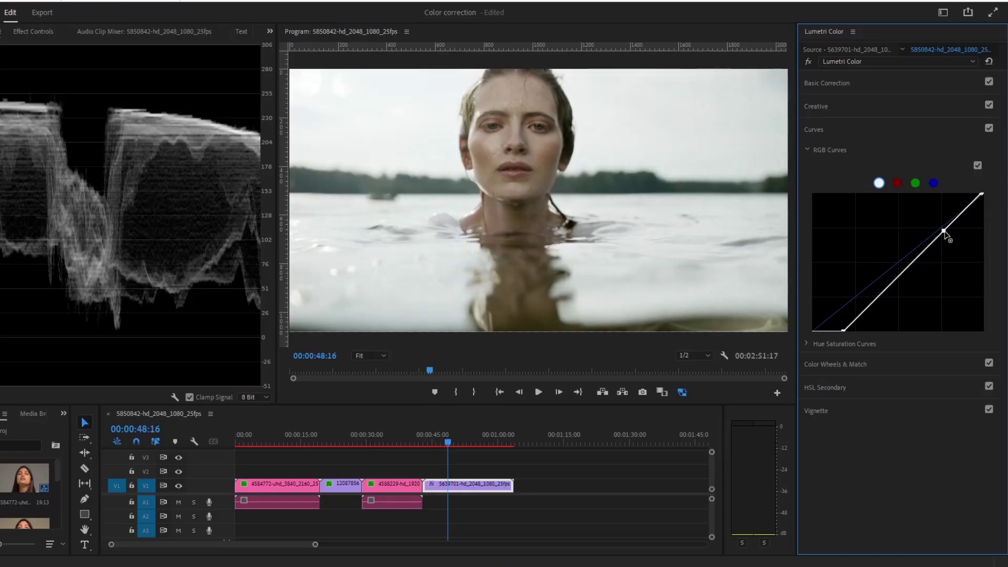
left_click_drag(944, 232, 937, 228)
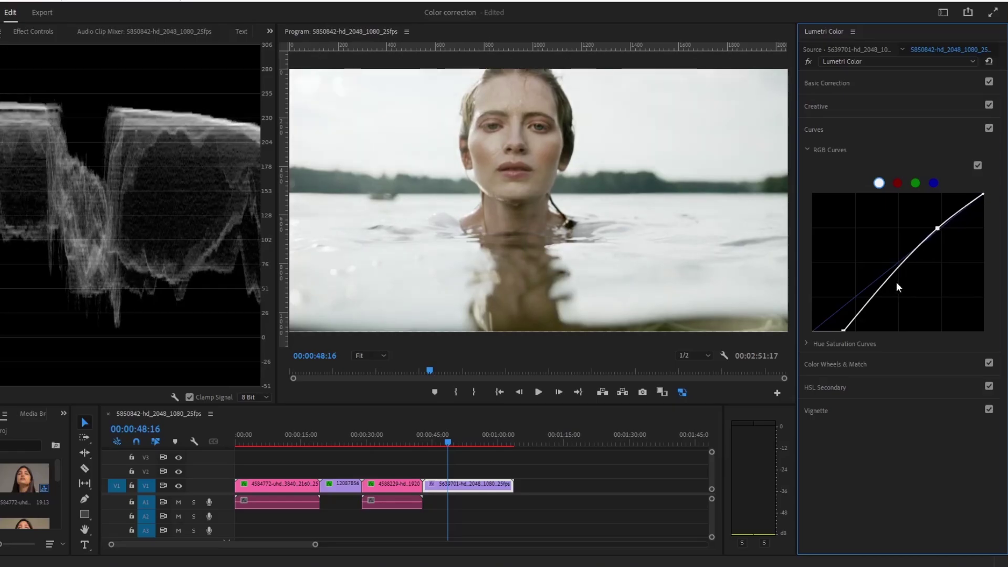
left_click(874, 299)
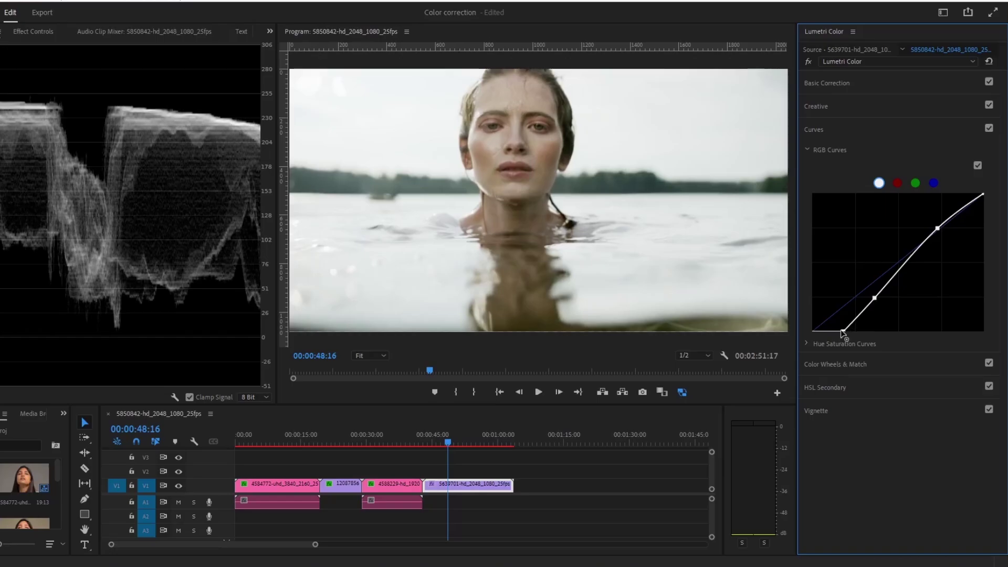
left_click_drag(875, 295, 877, 303)
left_click_drag(938, 229, 938, 228)
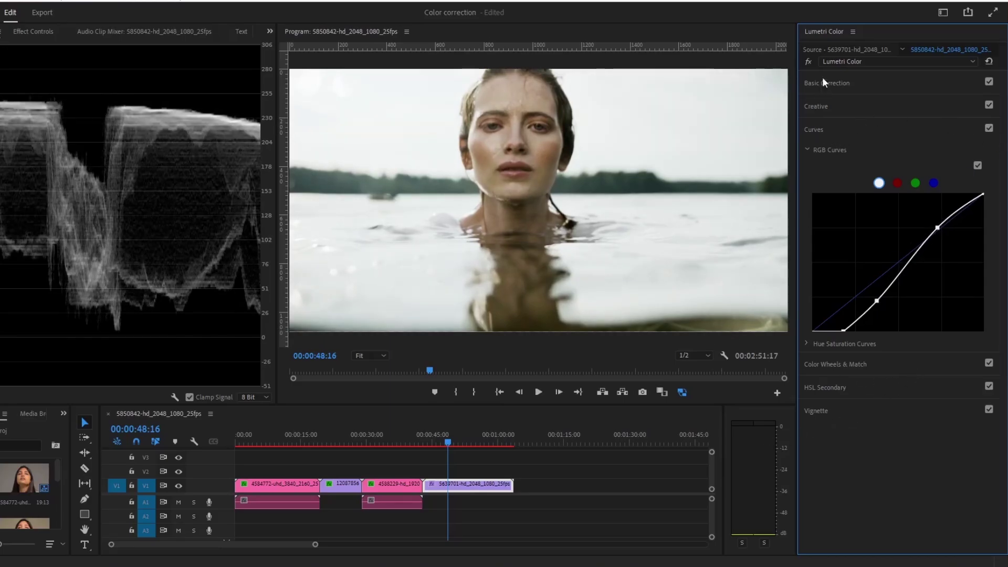
left_click(807, 61)
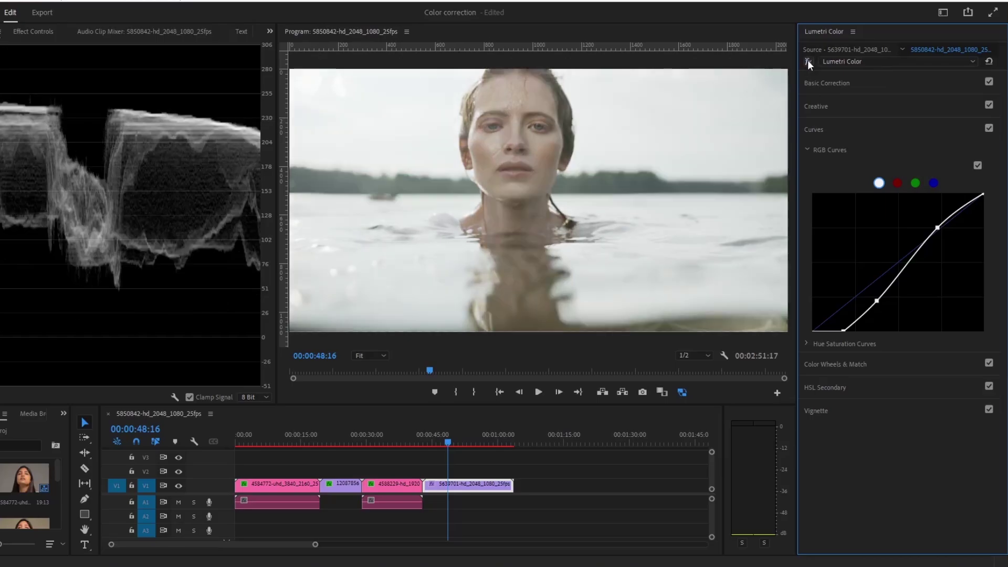
left_click(807, 61)
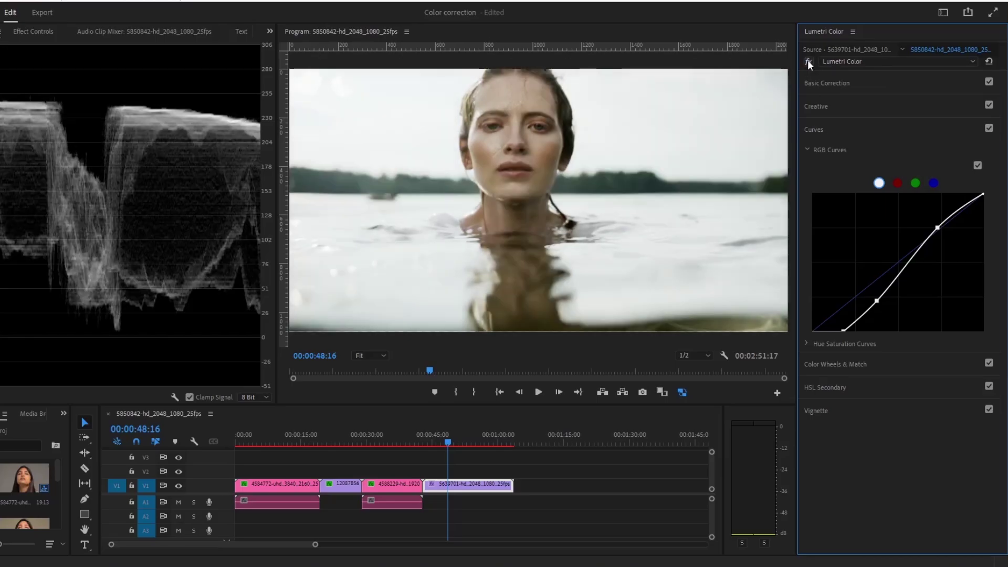